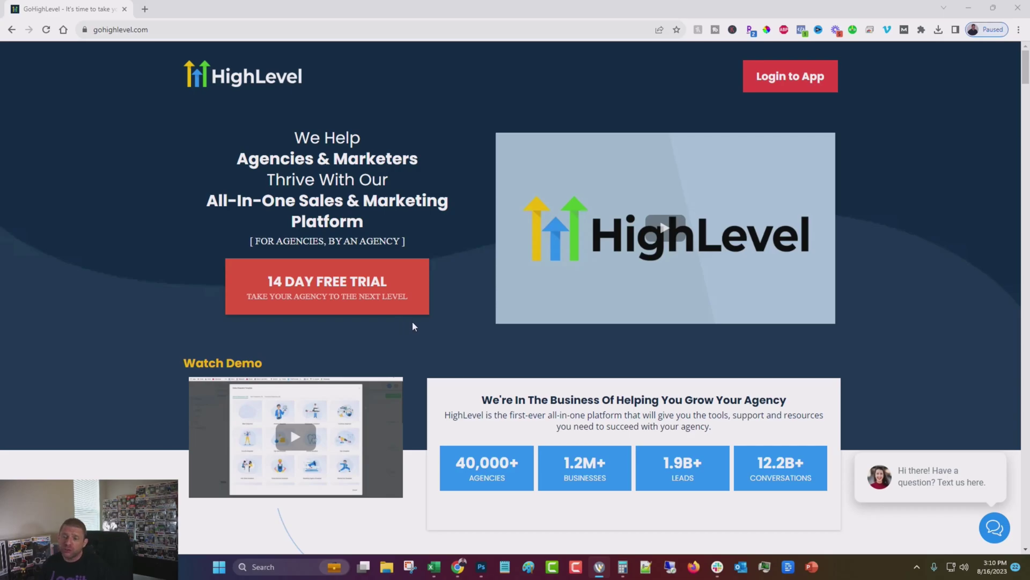
- Scroll up and down through the agency's client list of sub-accounts
scroll(246, 208, "down", 15)
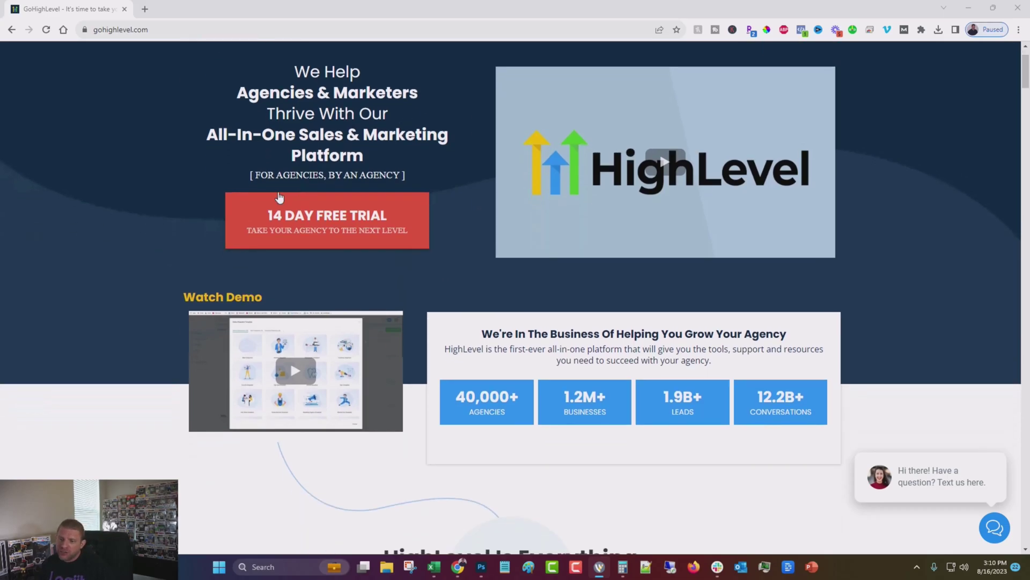
scroll(245, 208, "down", 6)
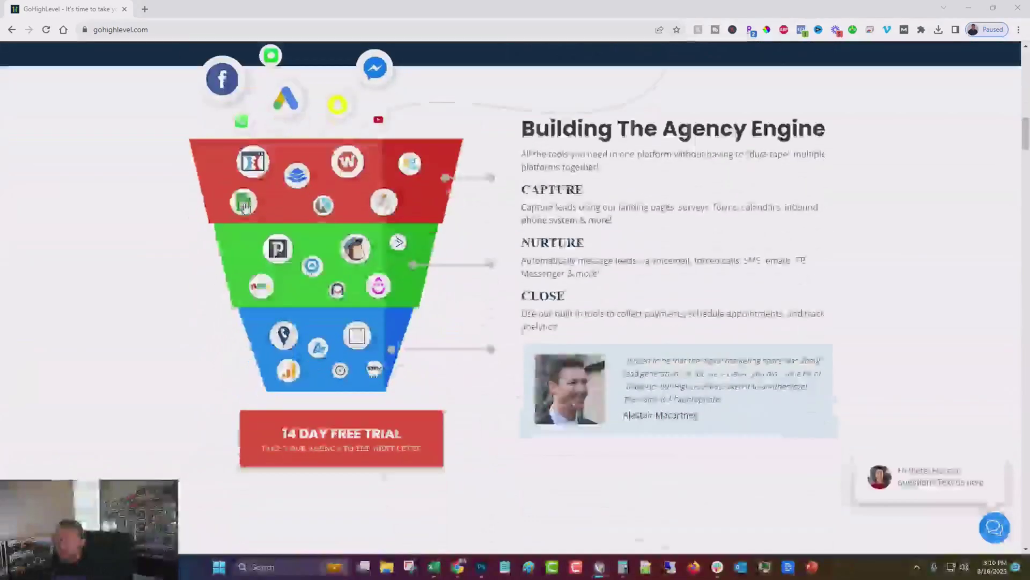
scroll(246, 208, "down", 6)
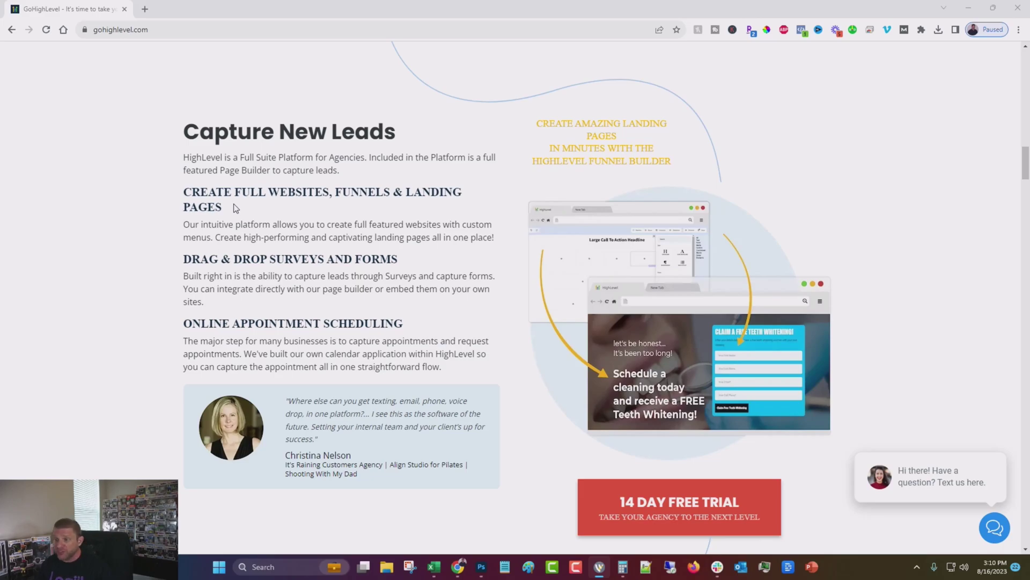
scroll(234, 208, "down", 5)
scroll(230, 209, "up", 11)
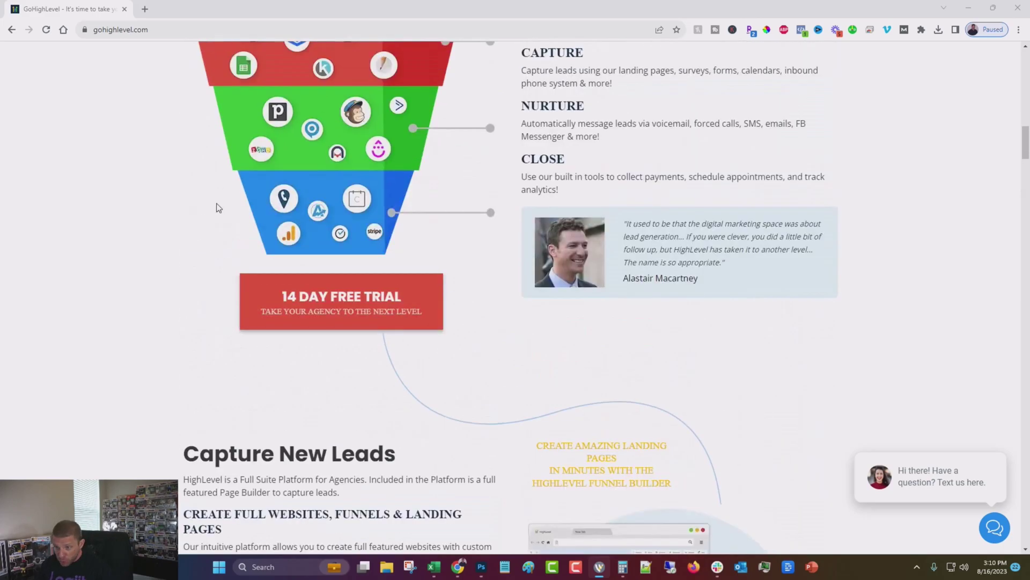
scroll(218, 209, "down", 12)
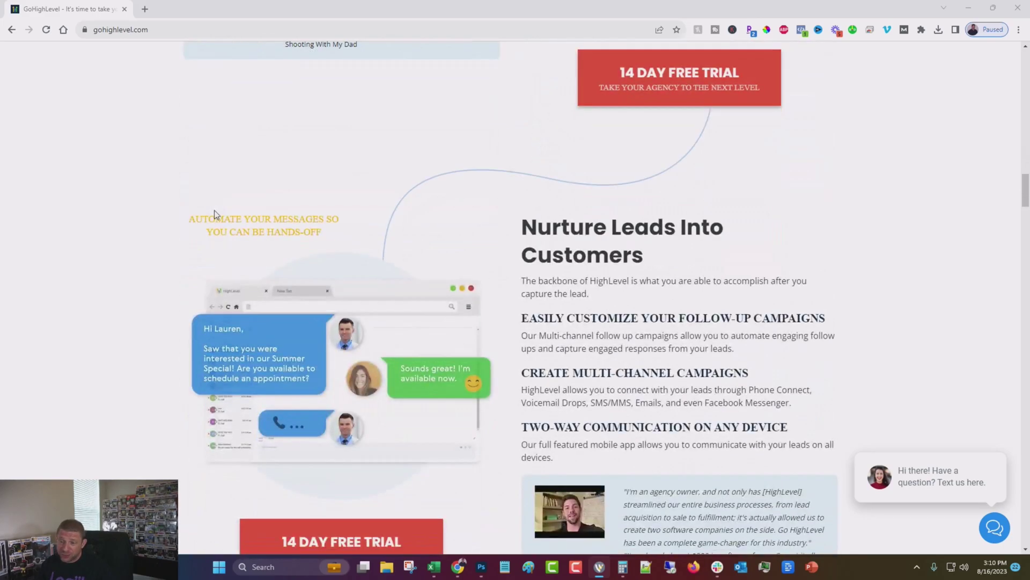
scroll(214, 214, "down", 5)
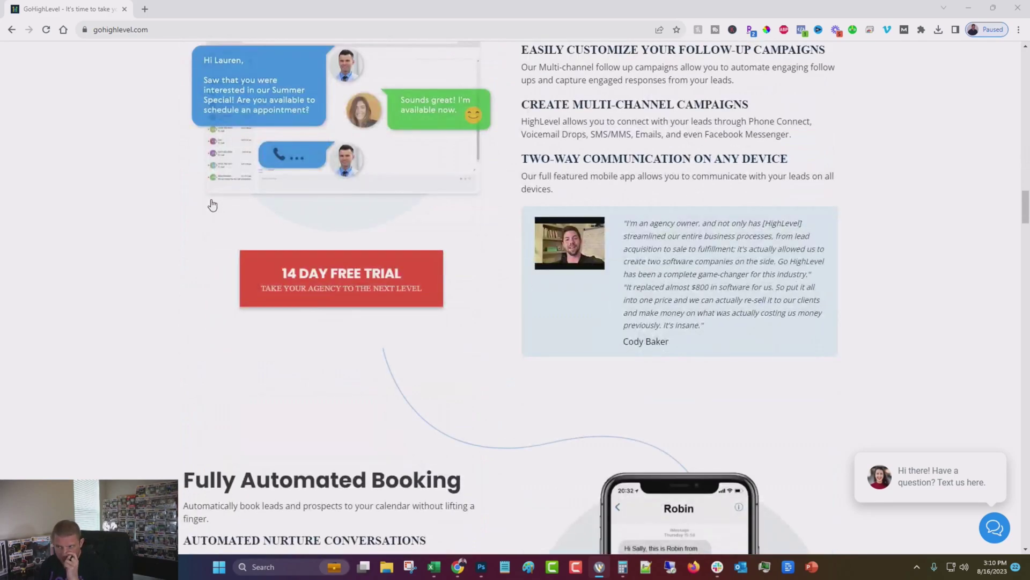
scroll(192, 273, "up", 20)
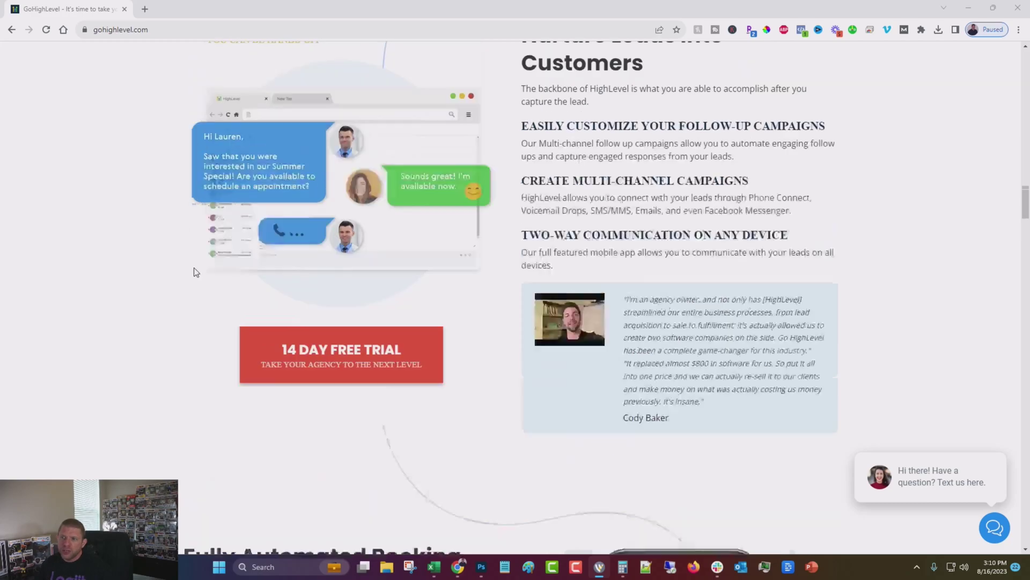
scroll(183, 266, "up", 8)
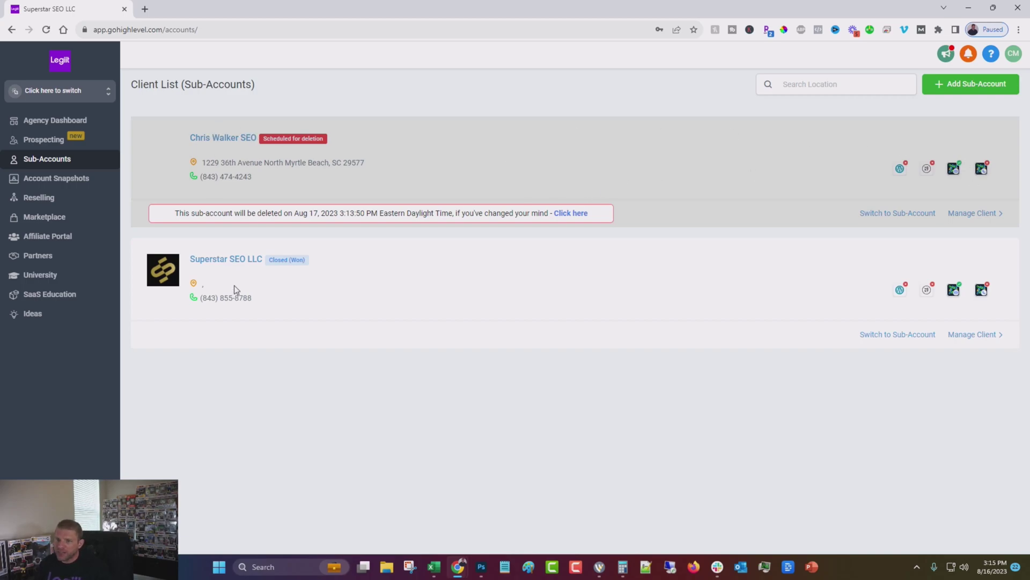
- Start a new sub-account and browse vertical snapshots like Gym, Hair Salon, Marketing Agency and Pest Control
left_click(987, 86)
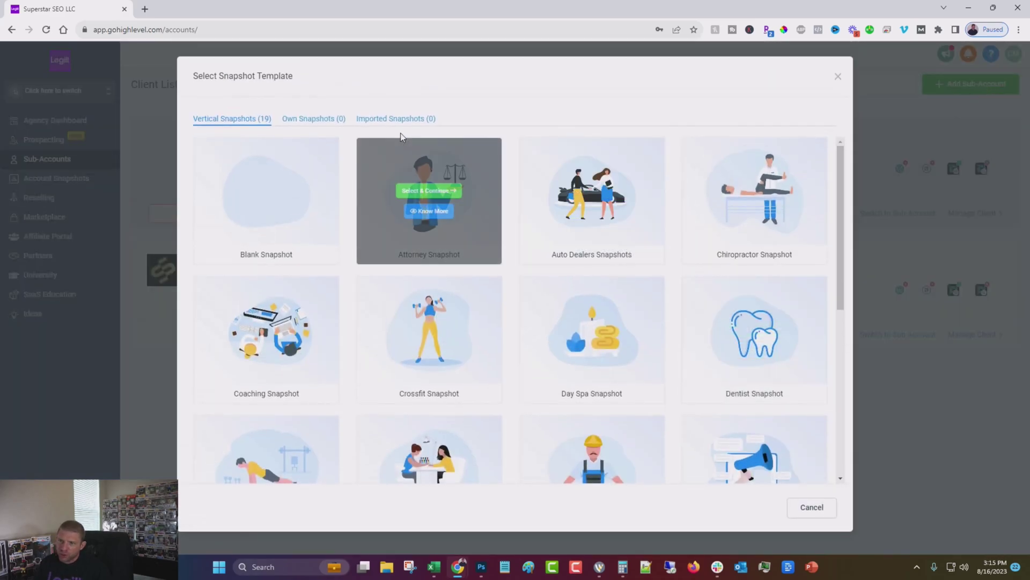
mouse_move(256, 205)
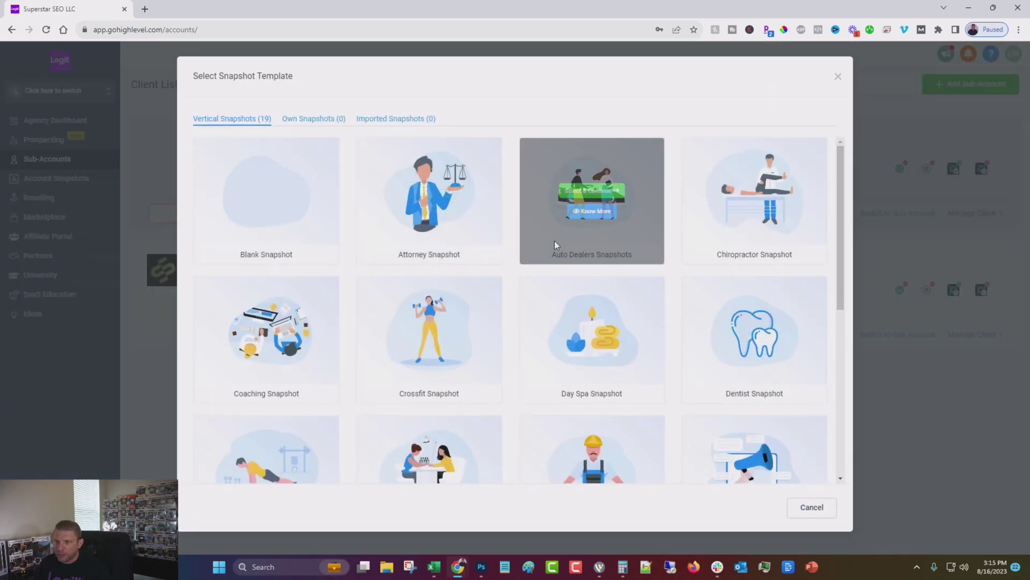
scroll(555, 238, "down", 5)
mouse_move(722, 214)
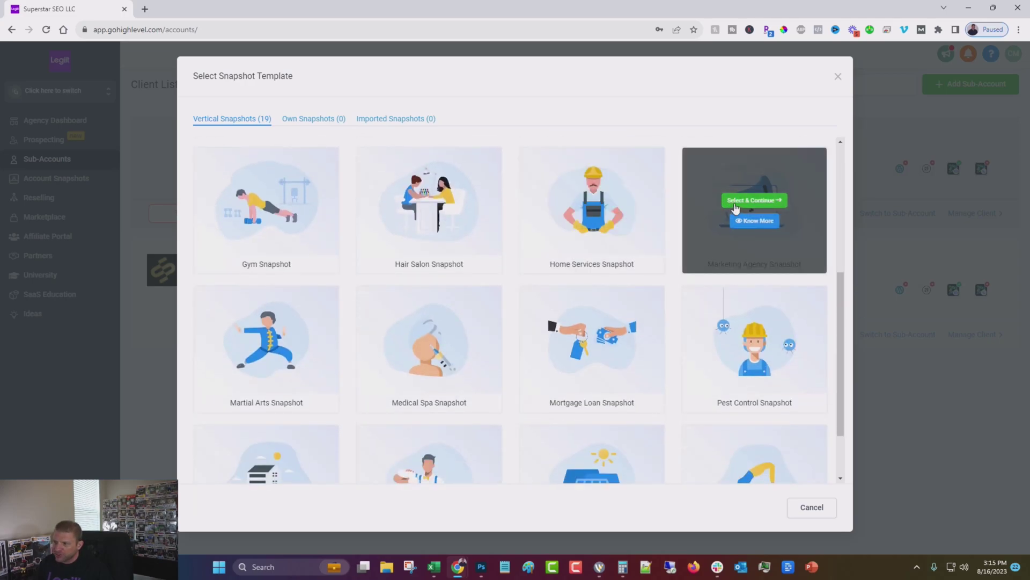
scroll(424, 242, "up", 5)
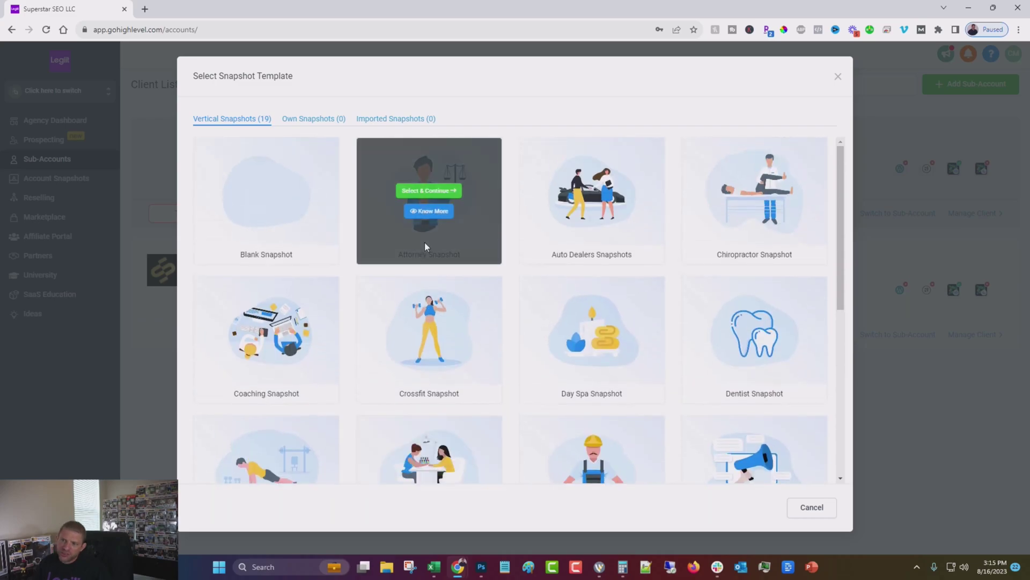
mouse_move(527, 154)
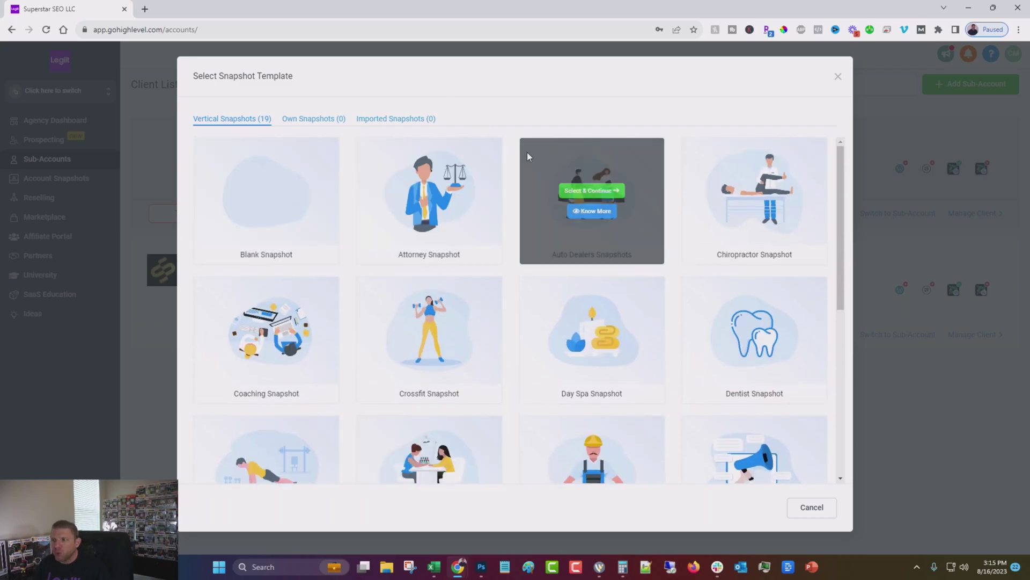
scroll(697, 276, "down", 4)
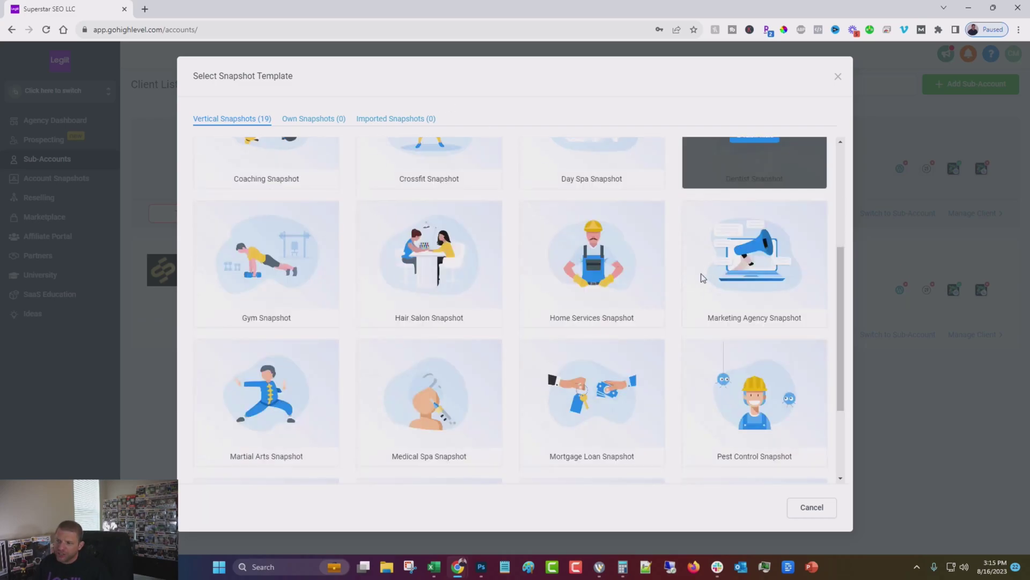
mouse_move(370, 253)
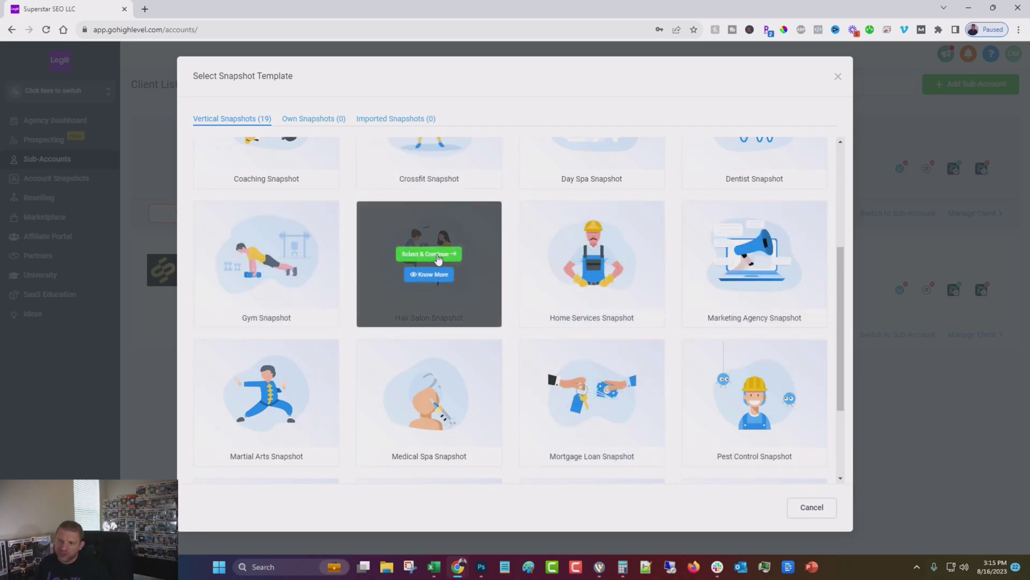
mouse_move(299, 264)
mouse_move(743, 313)
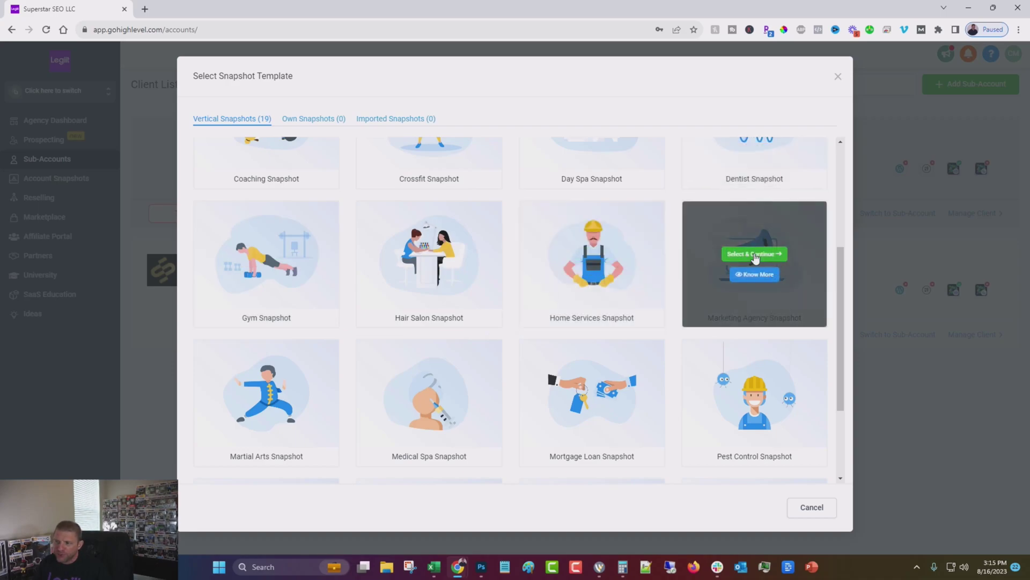
- Base the account on the Marketing Agency snapshot and look up the client's business by name
left_click(754, 253)
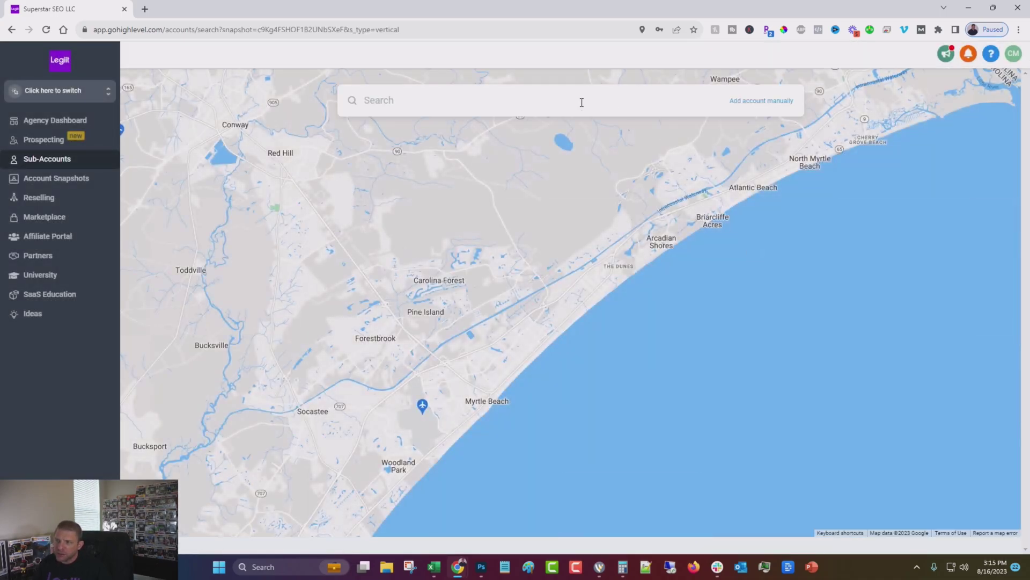
left_click(579, 99)
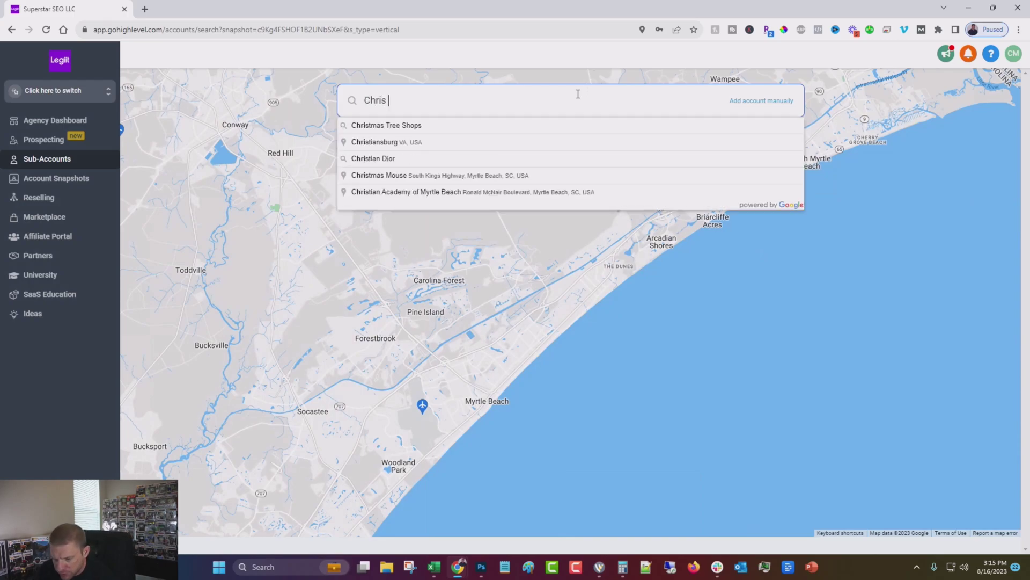
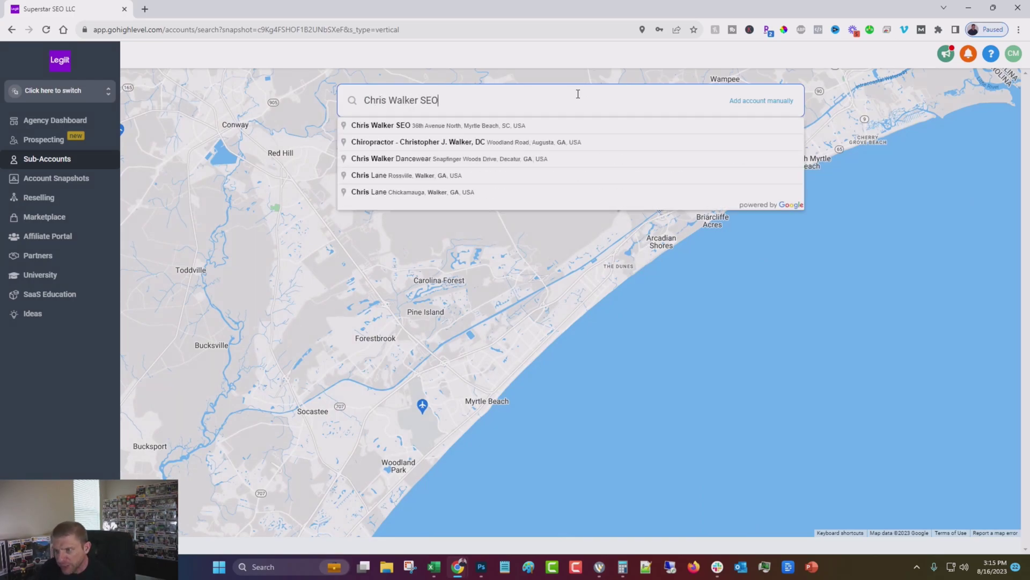
left_click(380, 126)
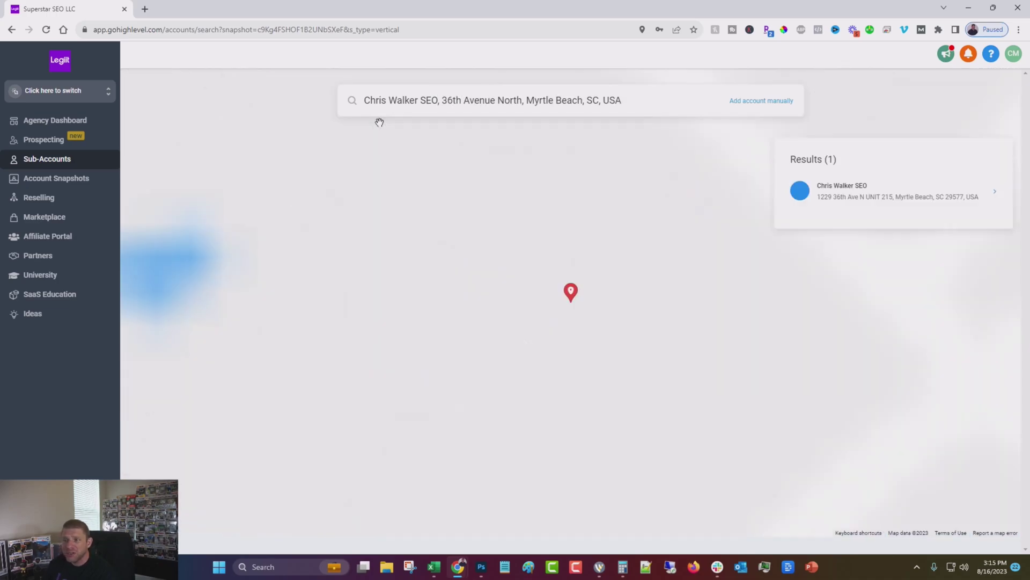
left_click(893, 200)
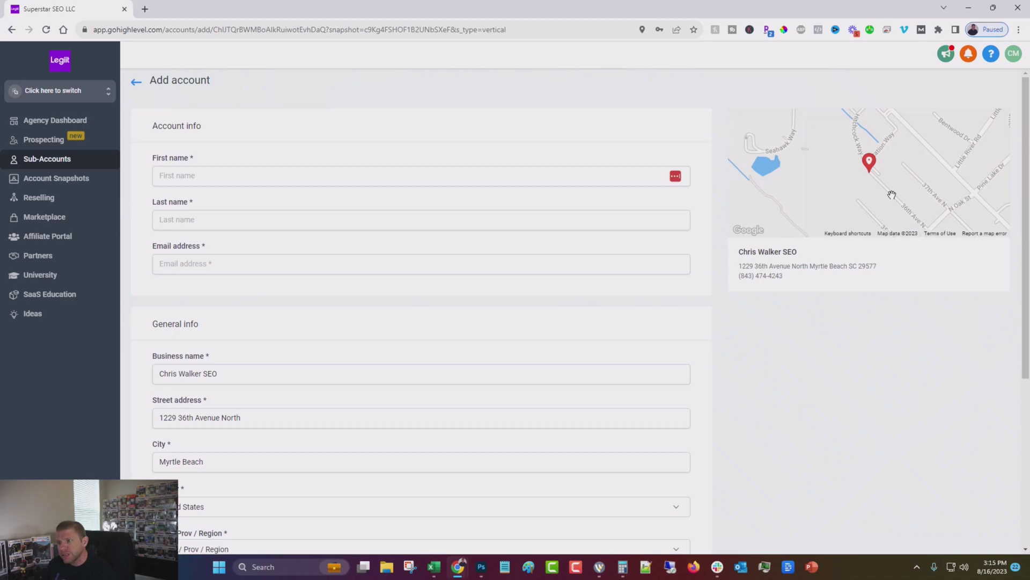
- Autofill the contact's name and e-mail and set the time zone to GMT-04:00 America/New_York
left_click(200, 169)
scroll(336, 382, "down", 3)
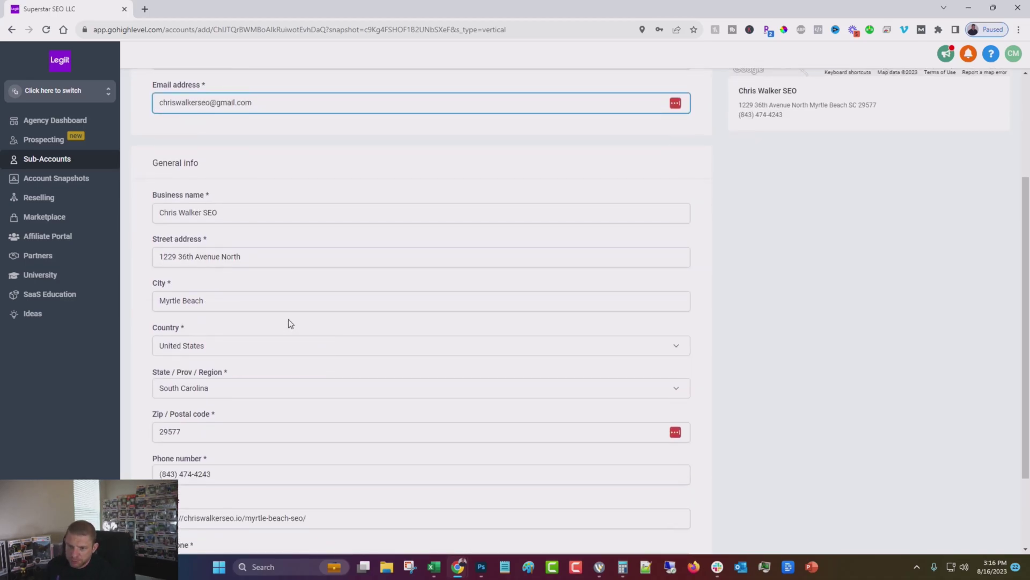
scroll(288, 323, "down", 2)
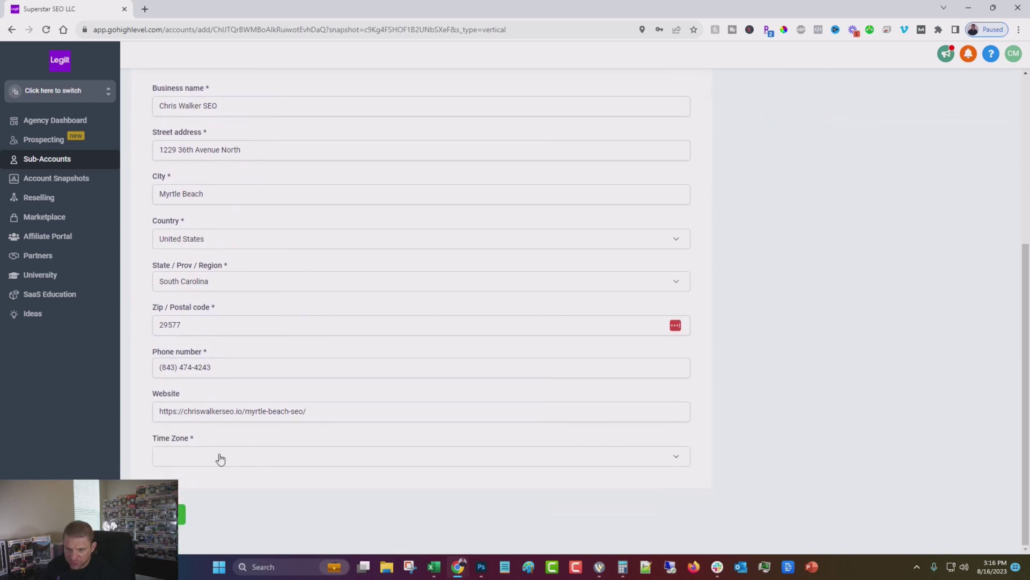
left_click(220, 457)
scroll(271, 415, "down", 5)
scroll(279, 416, "down", 4)
scroll(289, 408, "down", 5)
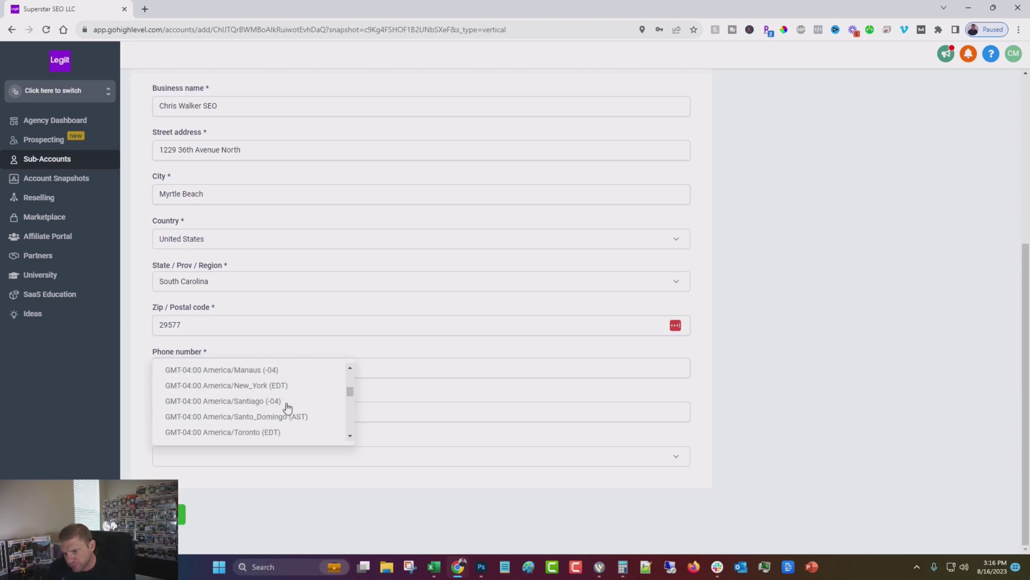
left_click(247, 385)
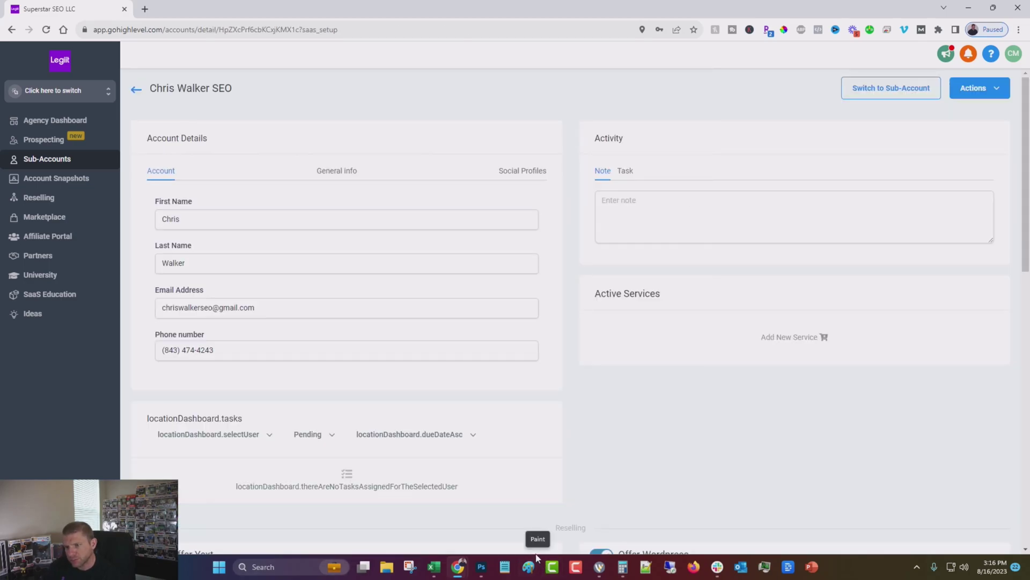
left_click(336, 170)
scroll(453, 326, "down", 3)
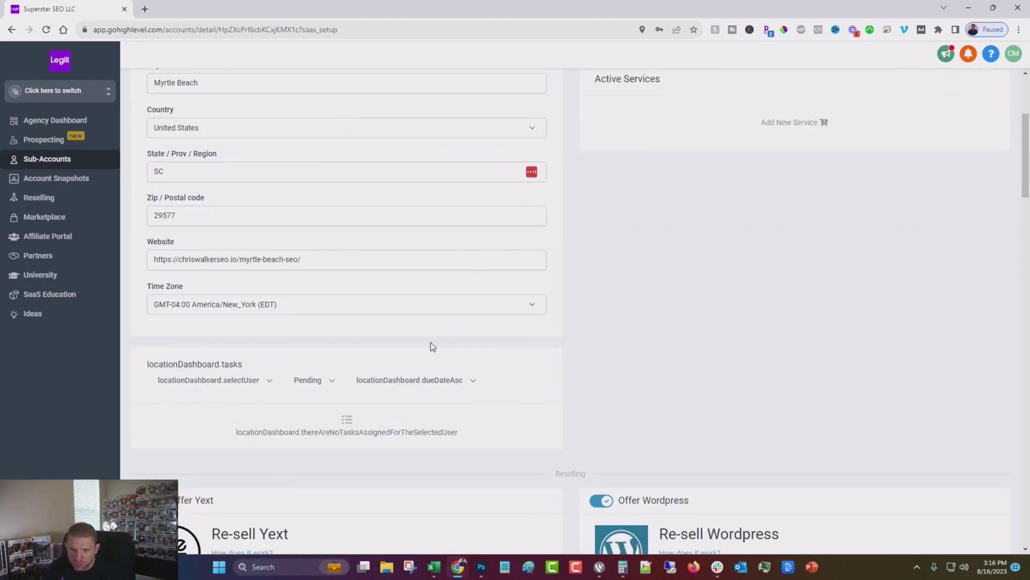
scroll(456, 306, "up", 3)
left_click(522, 171)
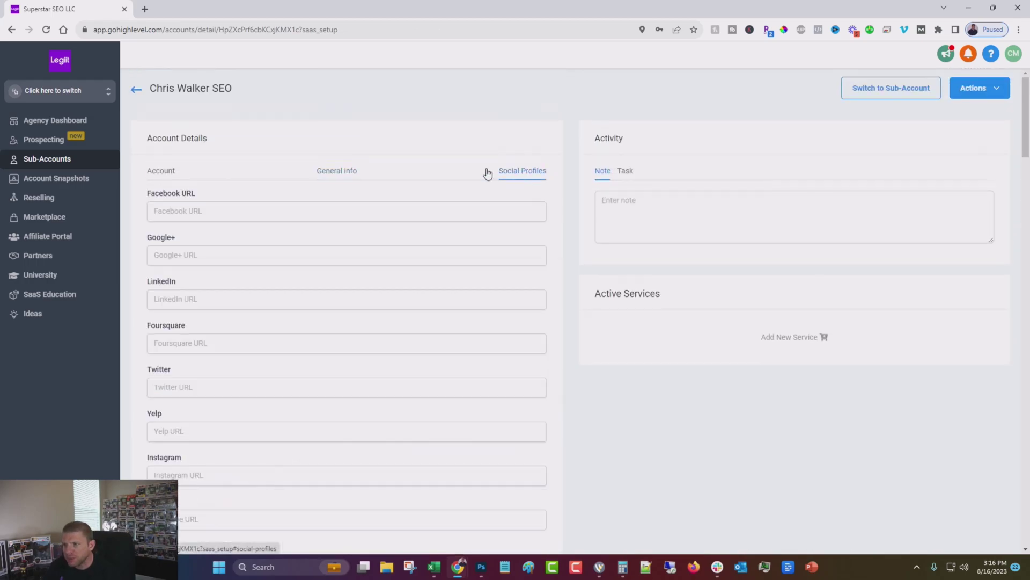
left_click(160, 171)
scroll(640, 332, "down", 5)
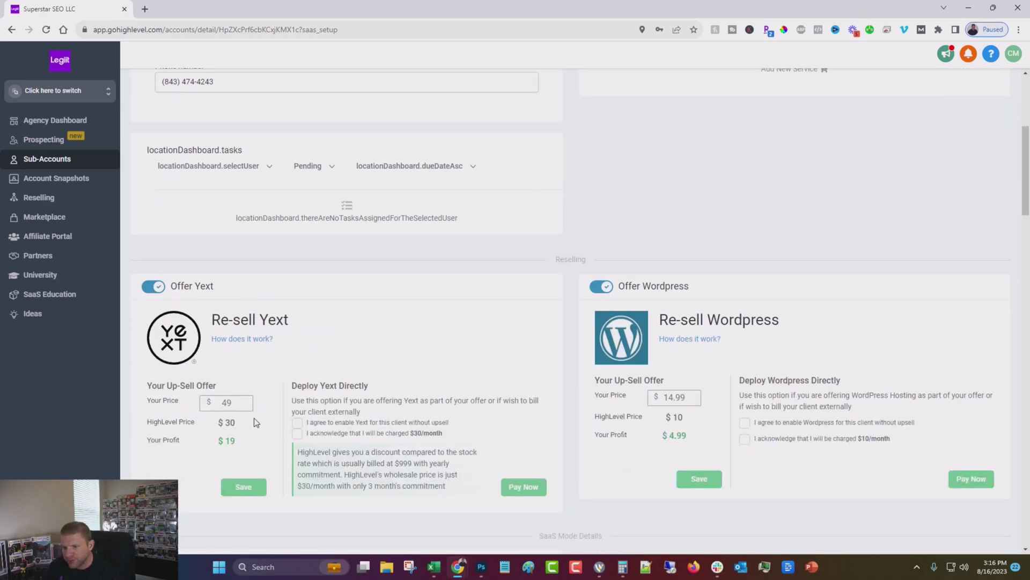
scroll(289, 335, "down", 7)
scroll(373, 368, "up", 6)
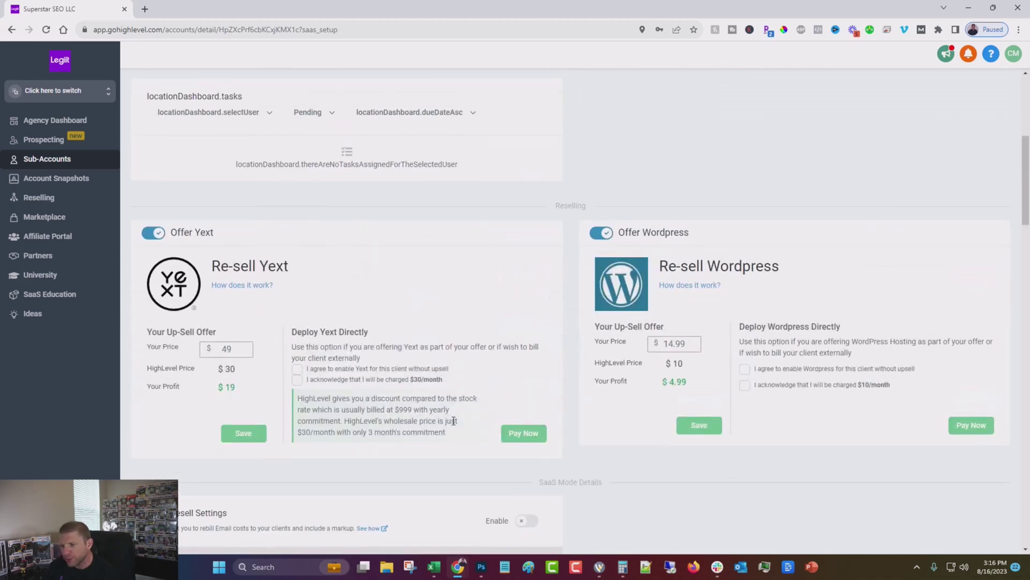
scroll(440, 418, "down", 5)
scroll(377, 344, "down", 5)
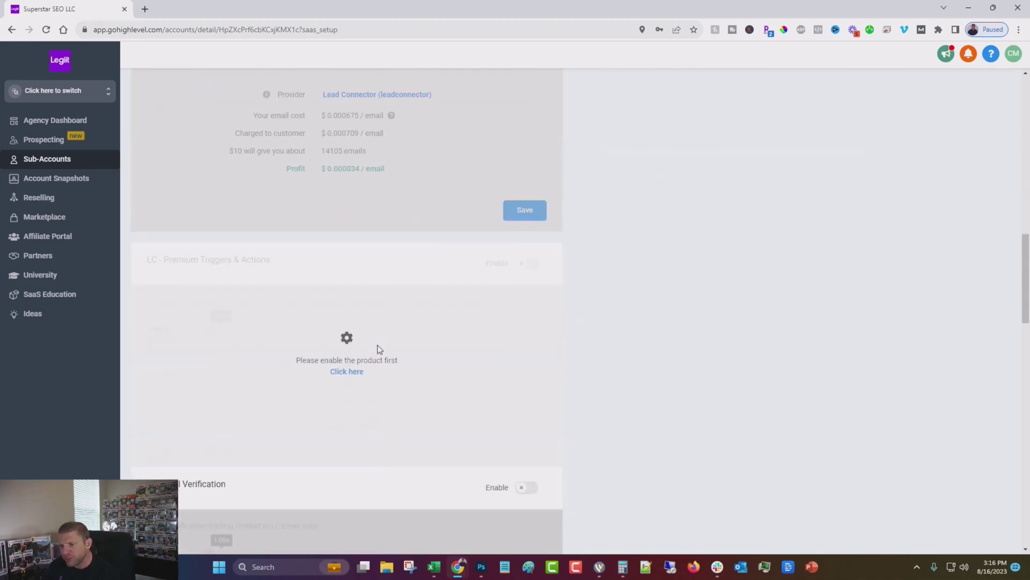
scroll(377, 347, "down", 10)
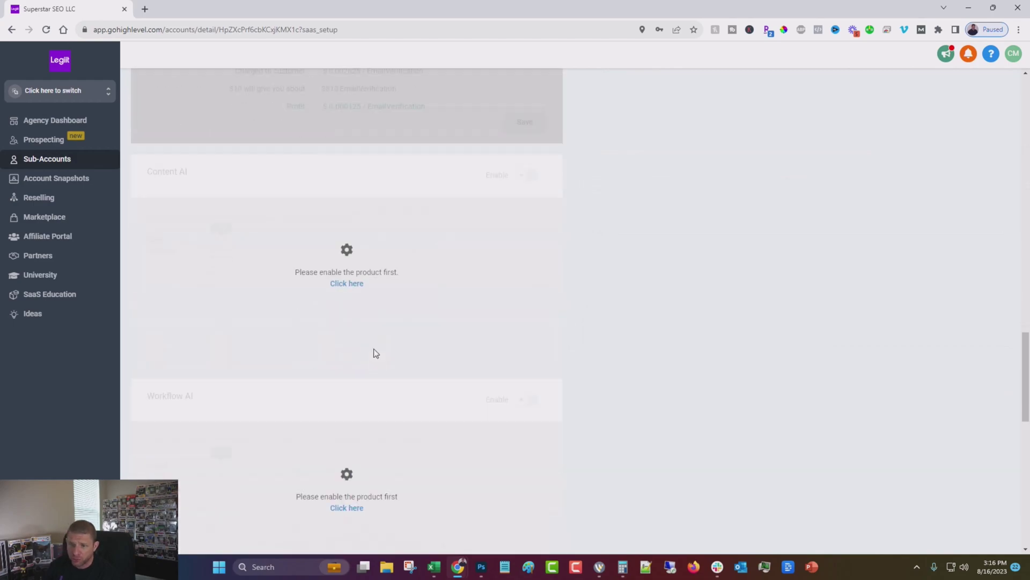
scroll(374, 352, "down", 9)
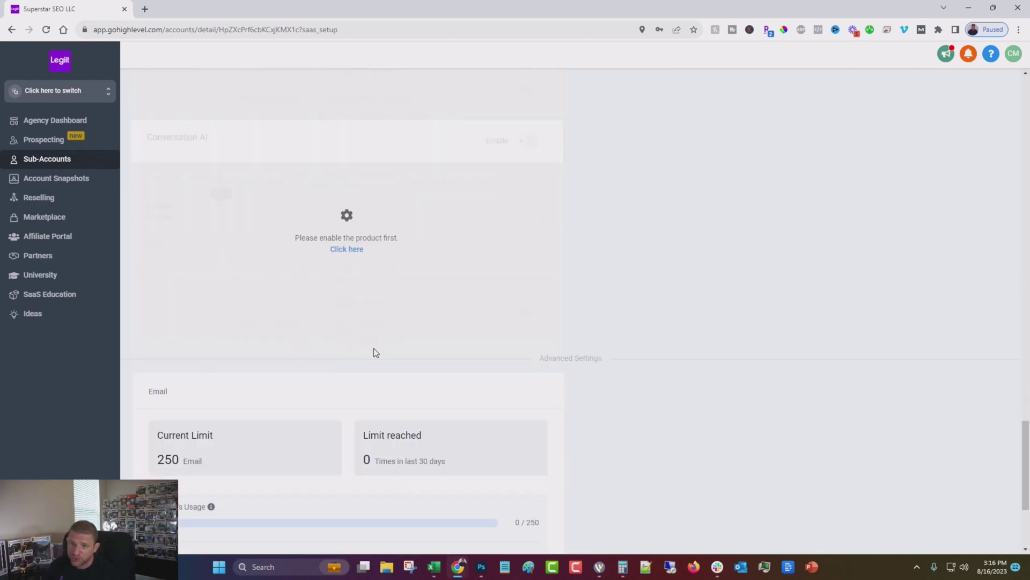
scroll(375, 352, "down", 3)
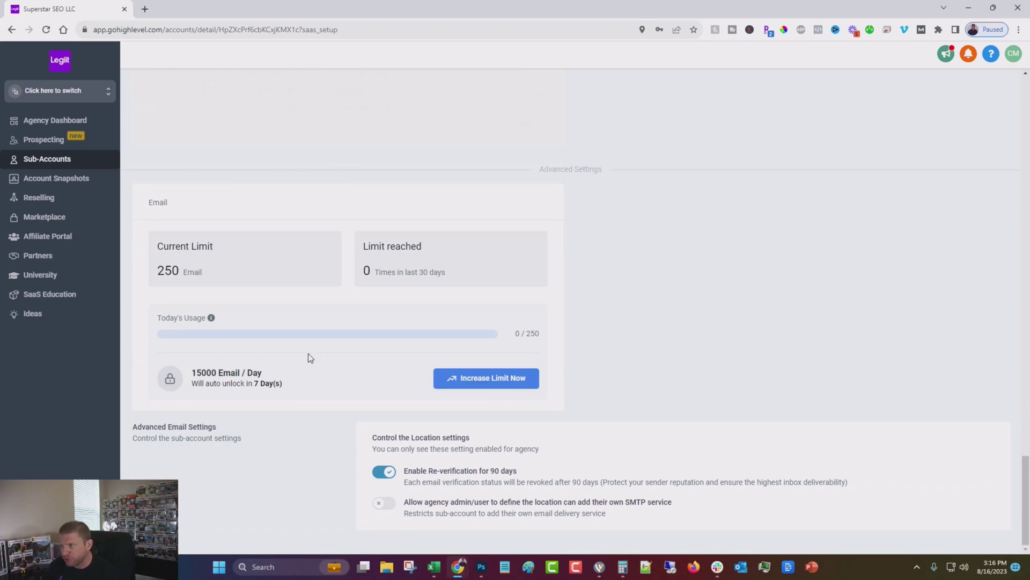
scroll(309, 353, "up", 10)
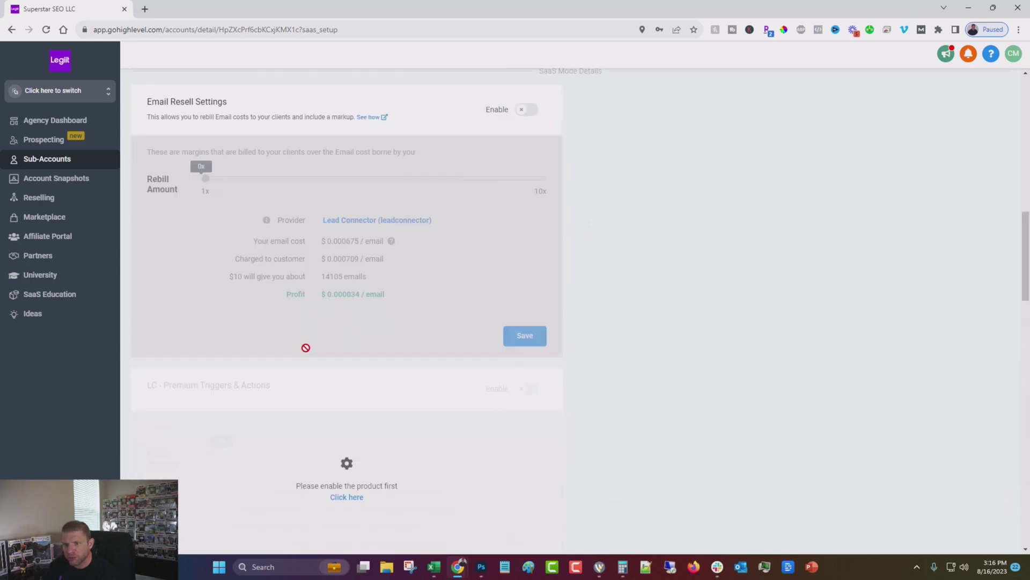
- Return to the client list and switch into the Closed (Won) client's sub-account
scroll(306, 348, "up", 15)
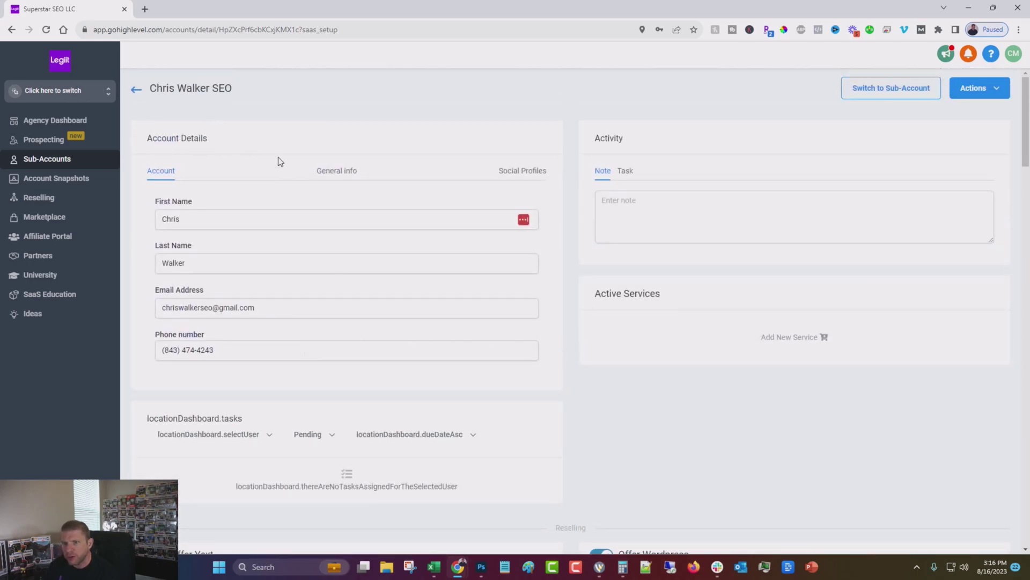
left_click(973, 91)
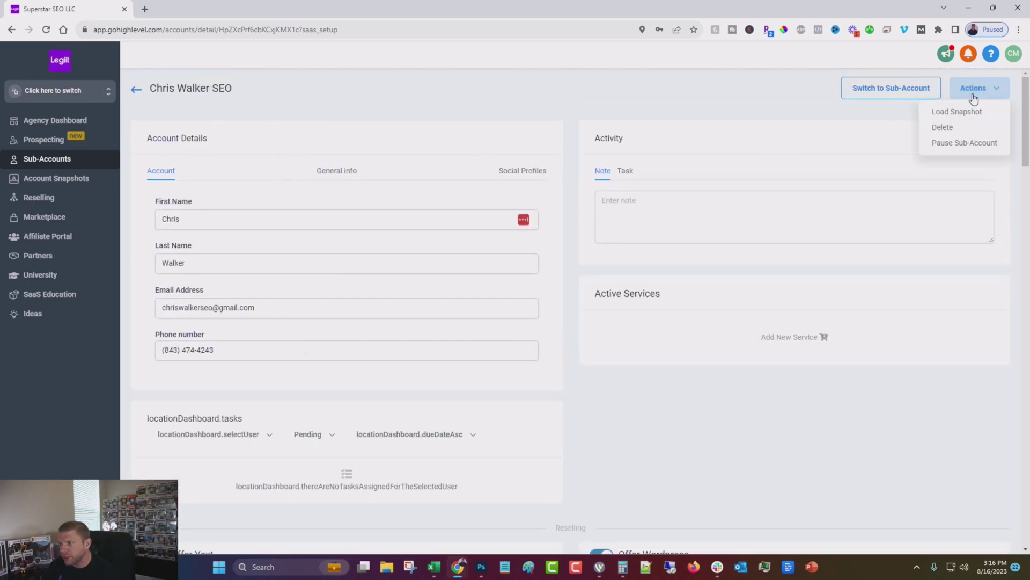
left_click(547, 92)
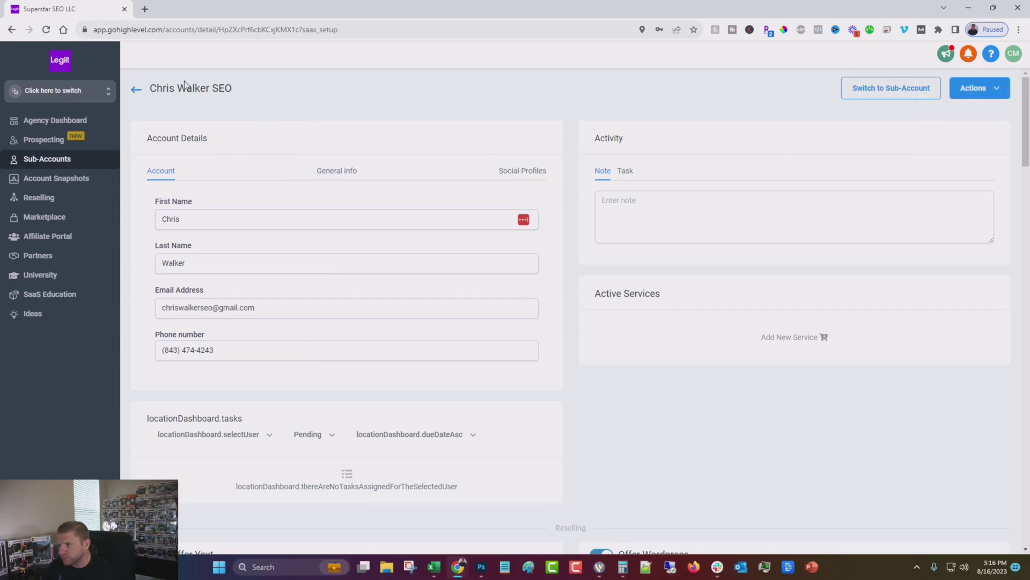
left_click(135, 90)
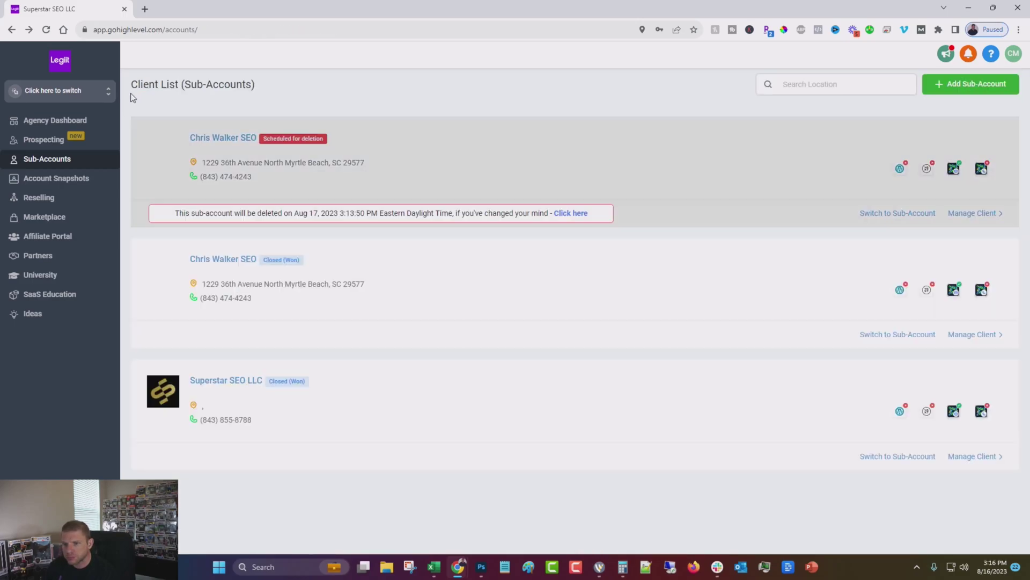
left_click(899, 337)
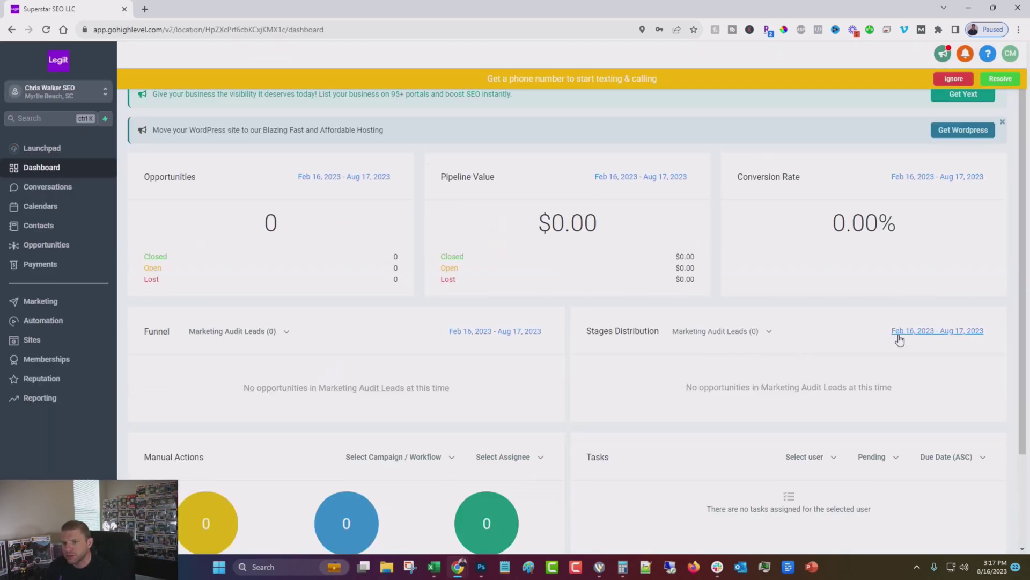
- Dismiss the phone-number, Yext listing and WordPress hosting notices on the dashboard
left_click(954, 79)
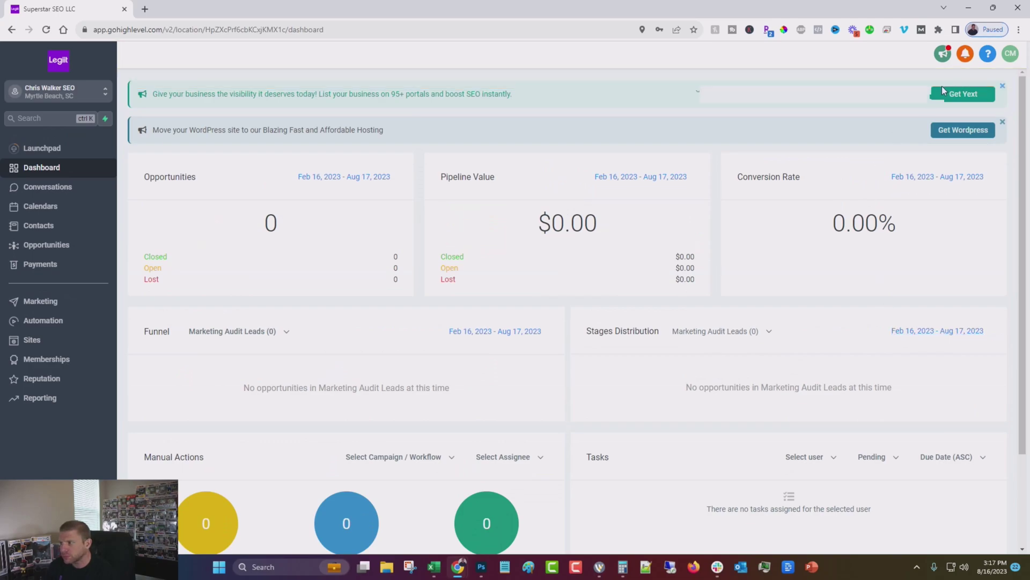
left_click(1003, 86)
left_click(1003, 87)
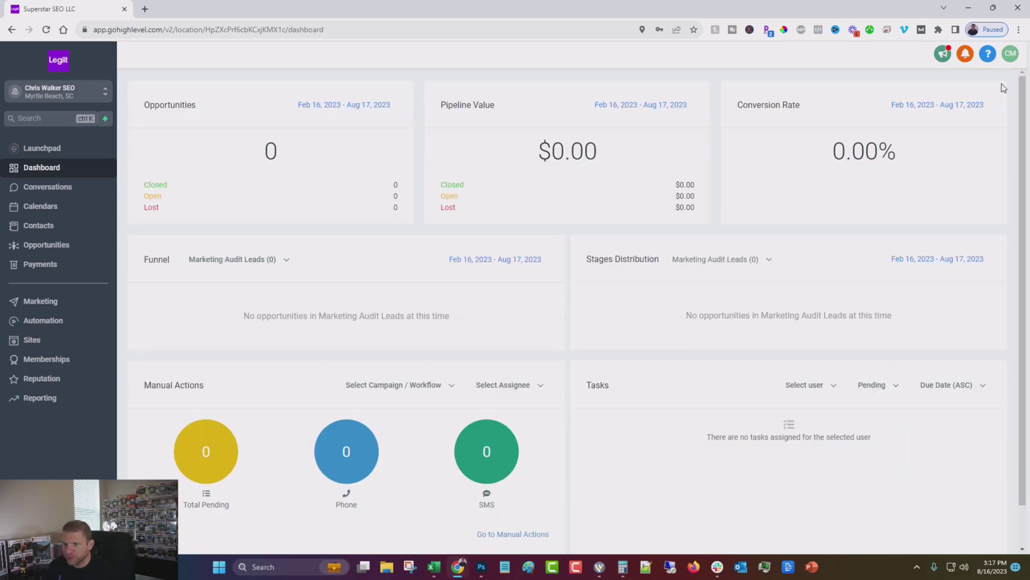
- Open the Launchpad with its mobile app, Google My Business, webchat and Stripe setup items
left_click(47, 150)
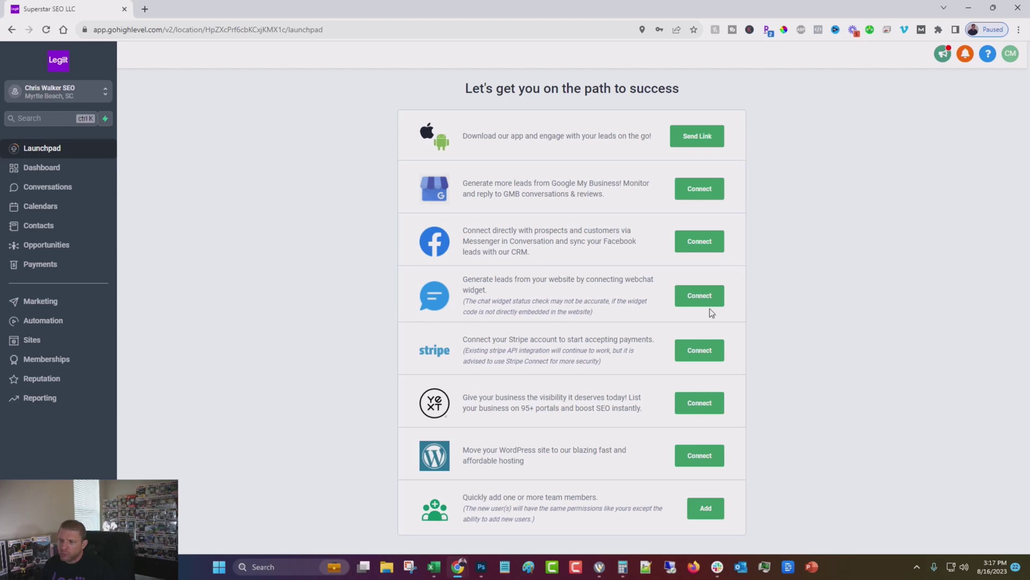
- Connect the webchat widget by submitting the client's website address
left_click(694, 295)
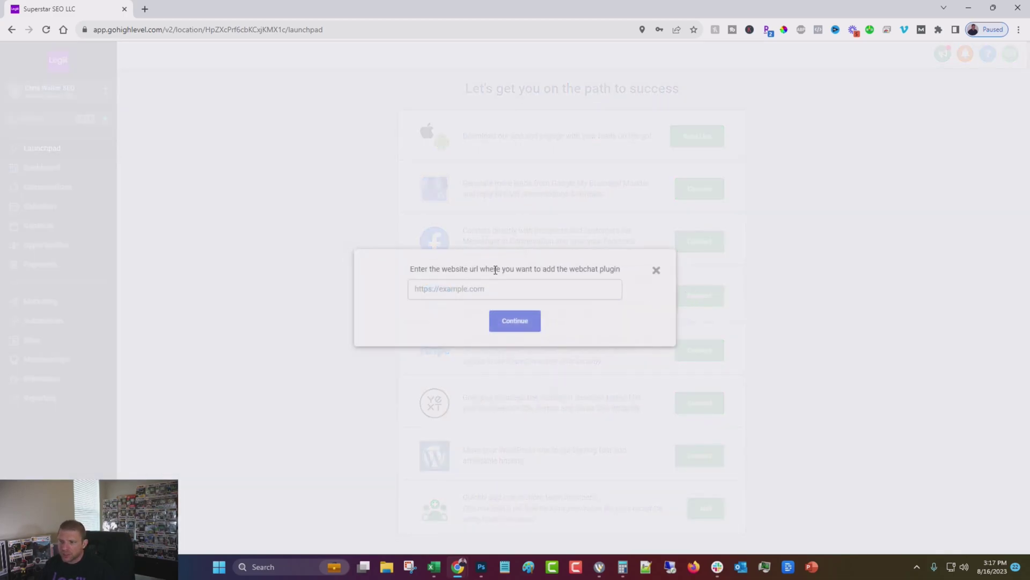
left_click(476, 289)
left_click(475, 335)
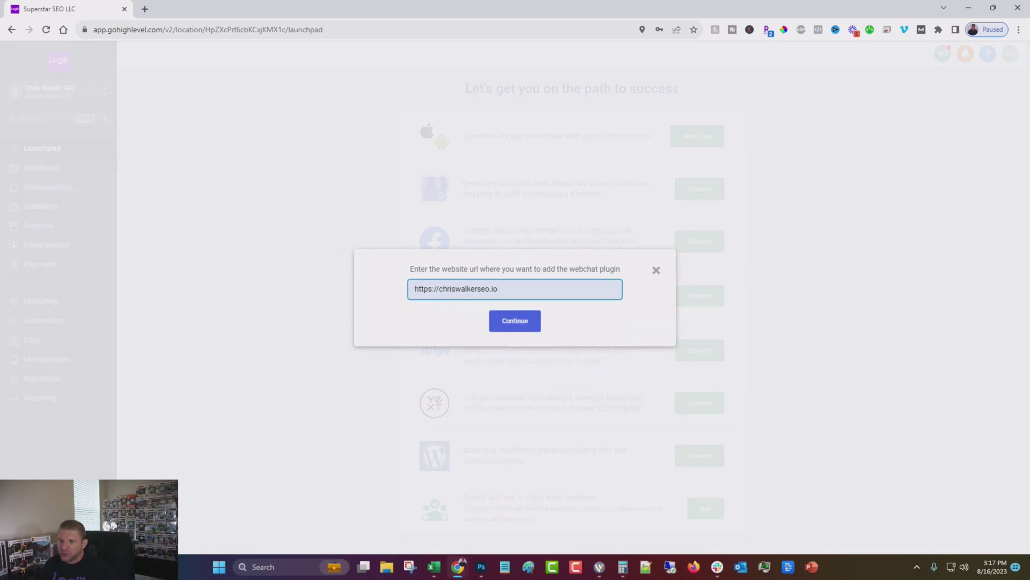
left_click(522, 320)
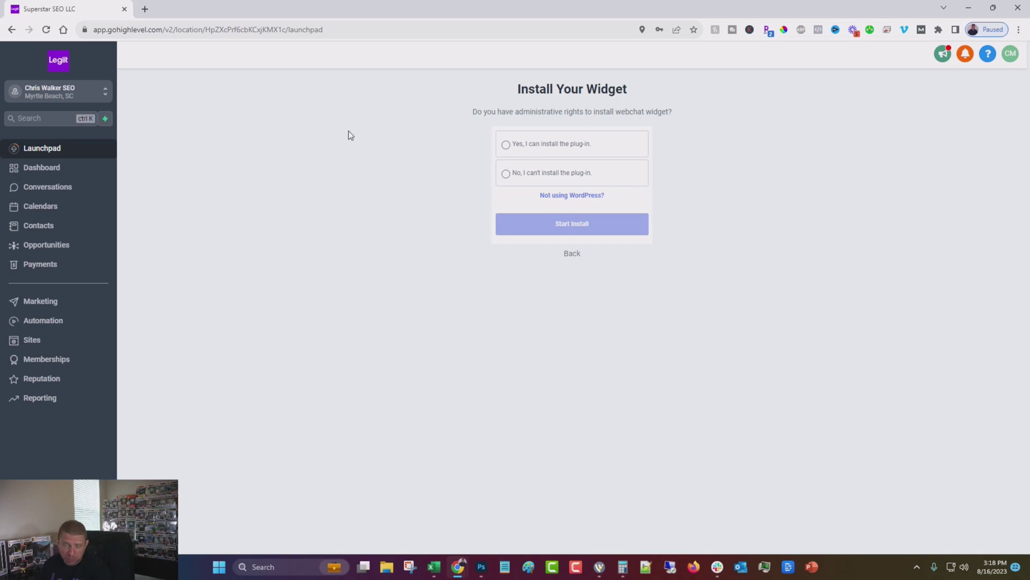
- Choose the 'Yes, I can install the plug-in' route and advance the guide to step 4
left_click(568, 143)
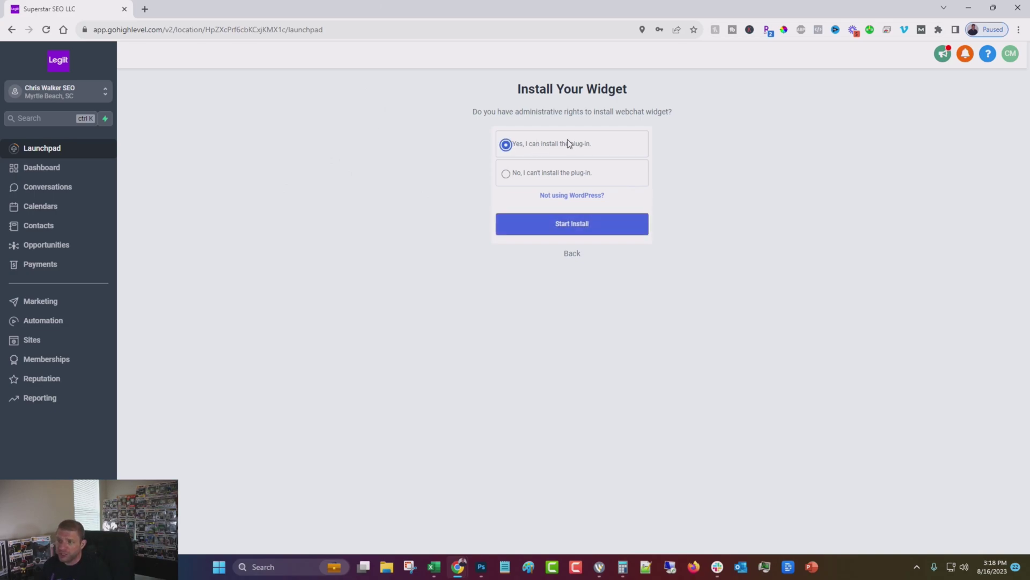
left_click(528, 232)
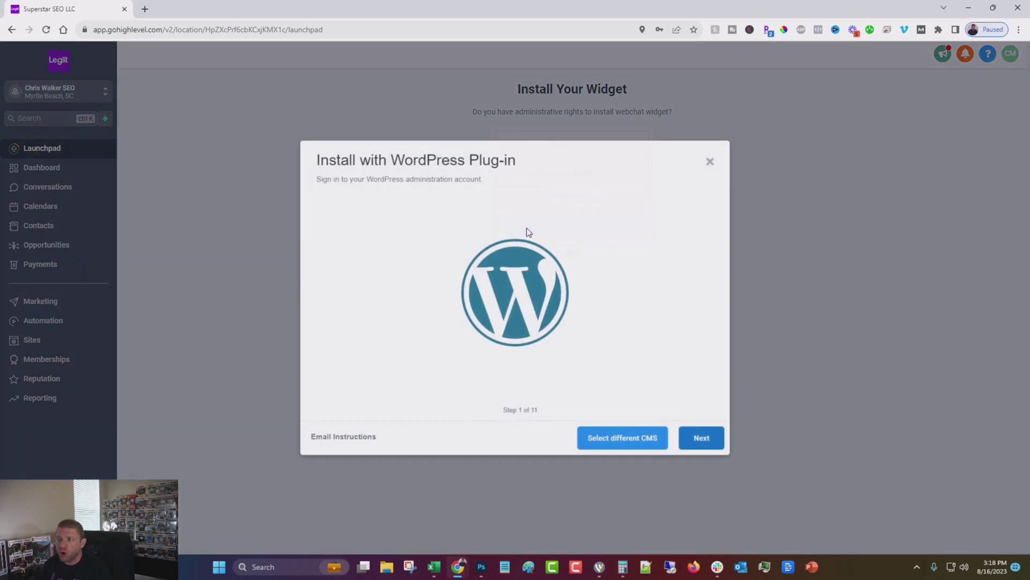
left_click(707, 437)
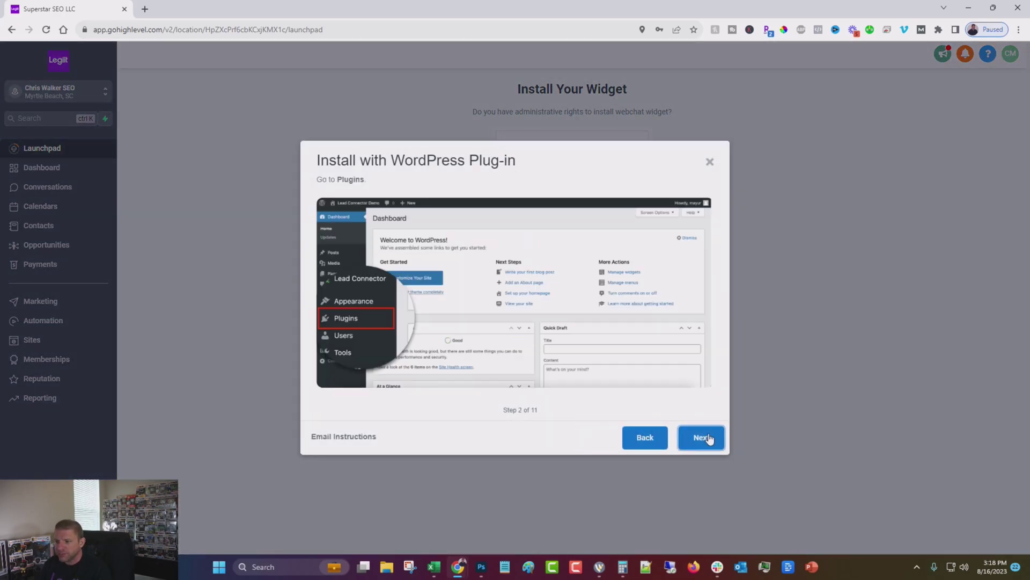
left_click(707, 438)
left_click(708, 437)
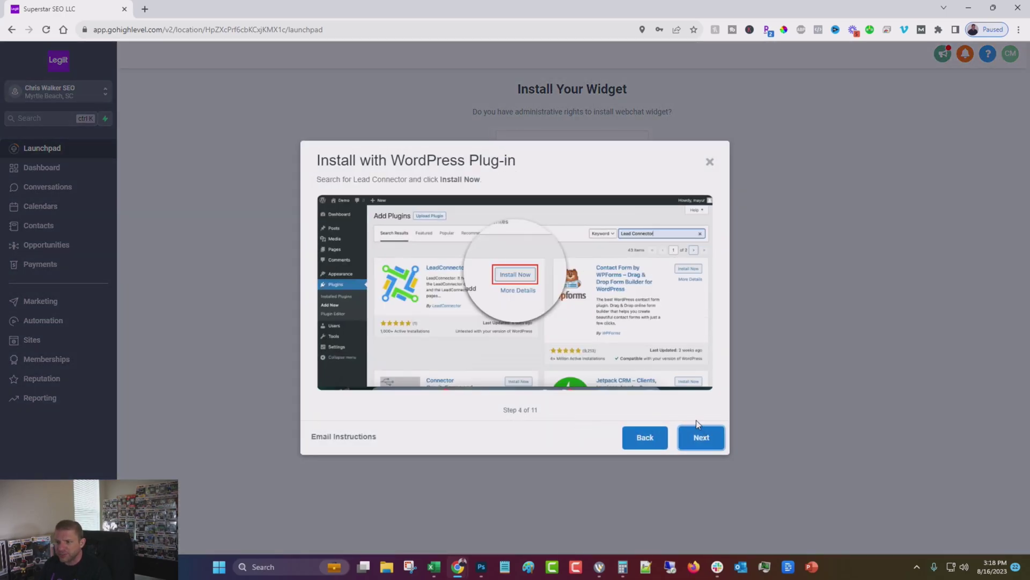
- In WordPress, search for 'leadconnector', install and activate it, and open its settings
left_click(145, 9)
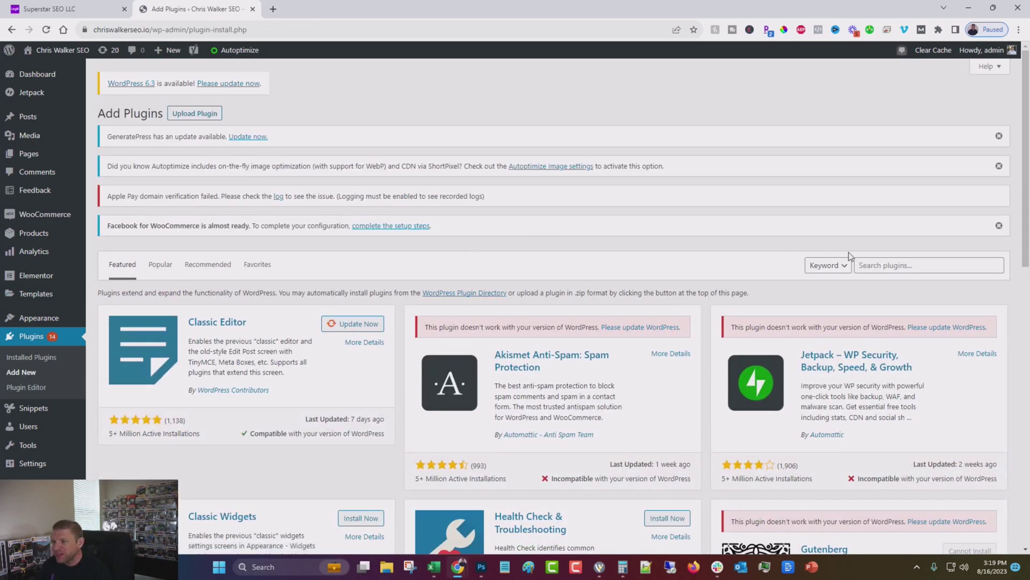
left_click(895, 263)
type("leadconne")
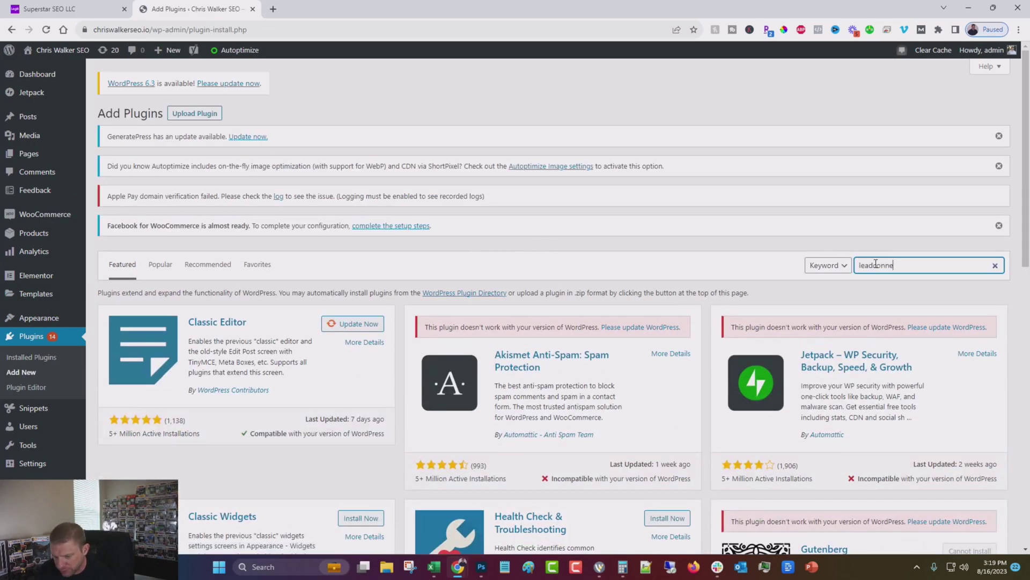
type("ctor")
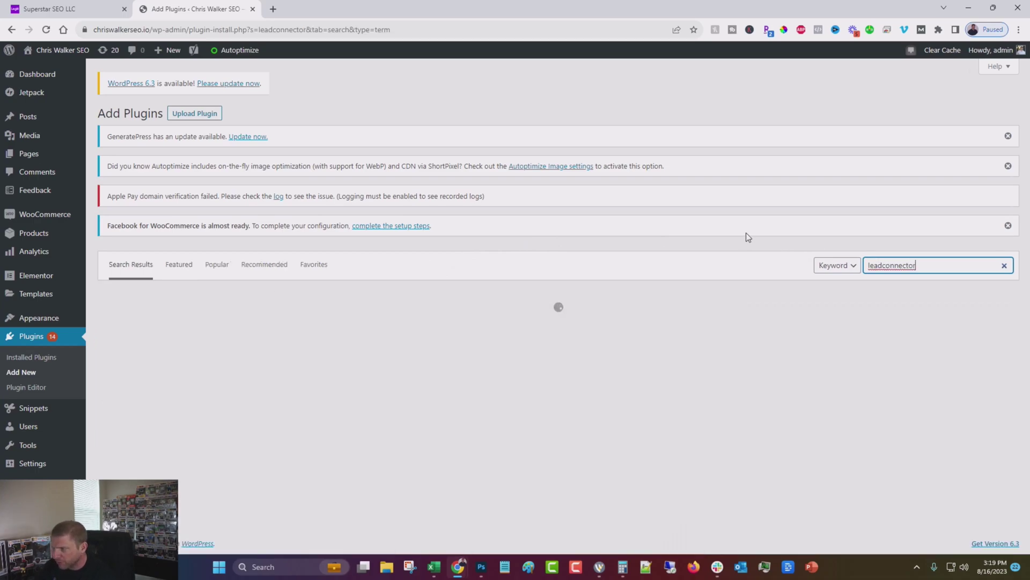
left_click(368, 325)
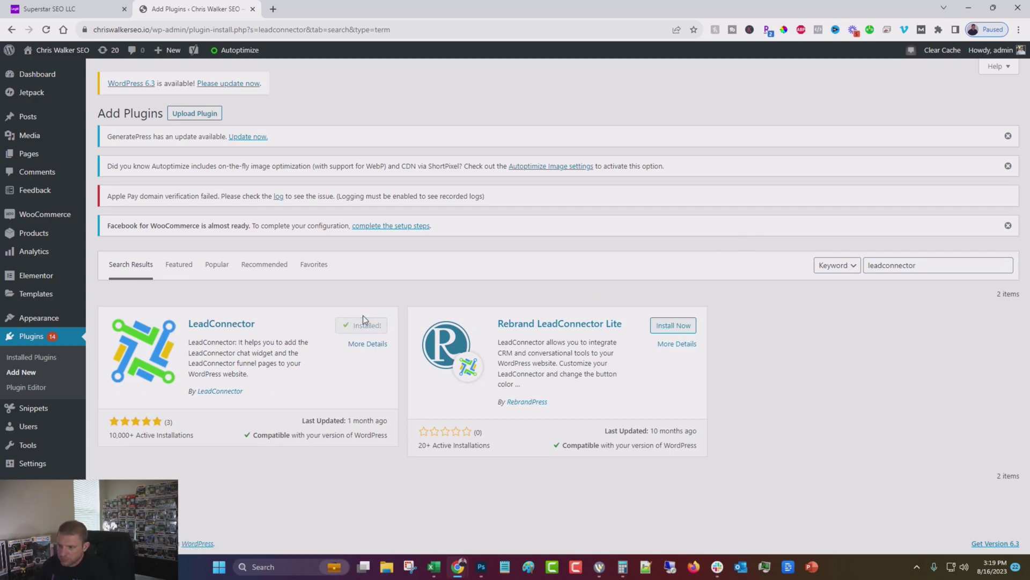
left_click(384, 326)
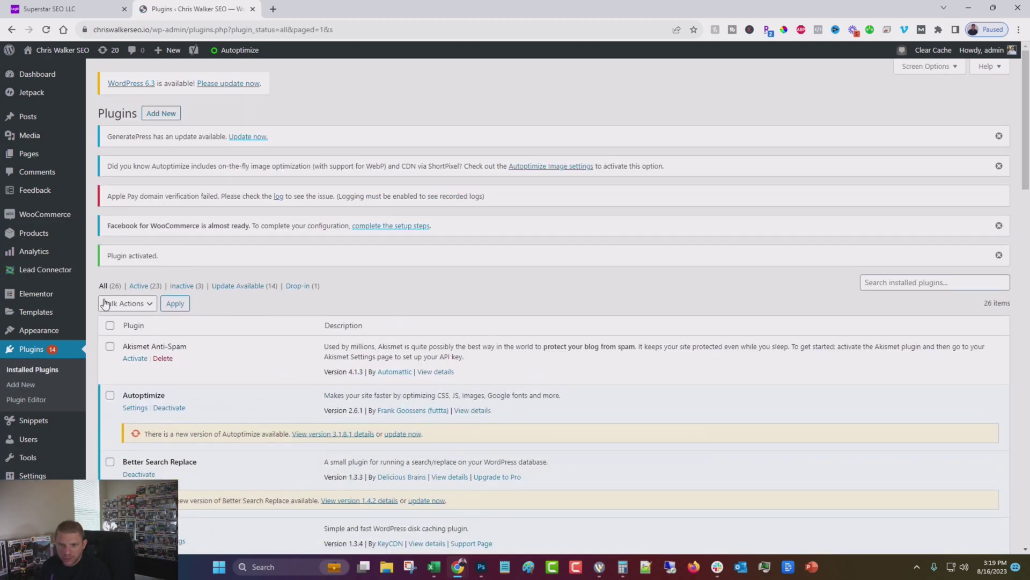
left_click(45, 269)
- Advance the HighLevel guide to the API key step and copy the account's API key
left_click(48, 8)
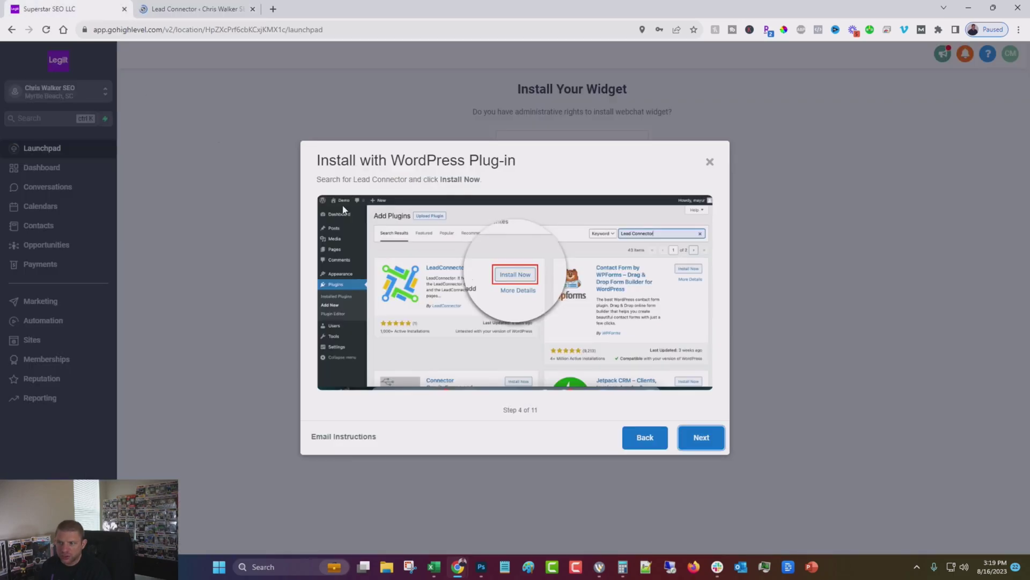
left_click(692, 441)
left_click(694, 439)
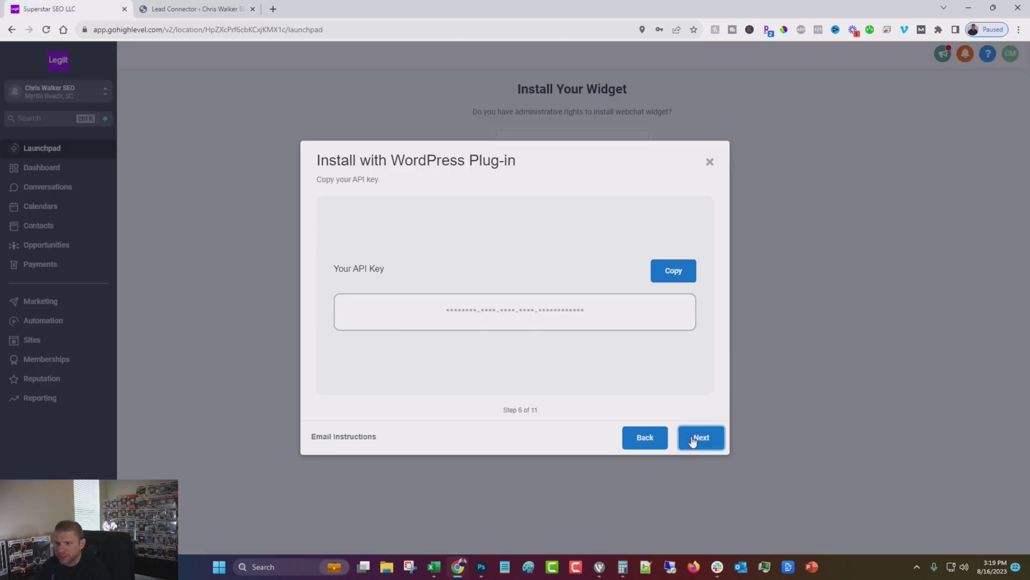
left_click(672, 272)
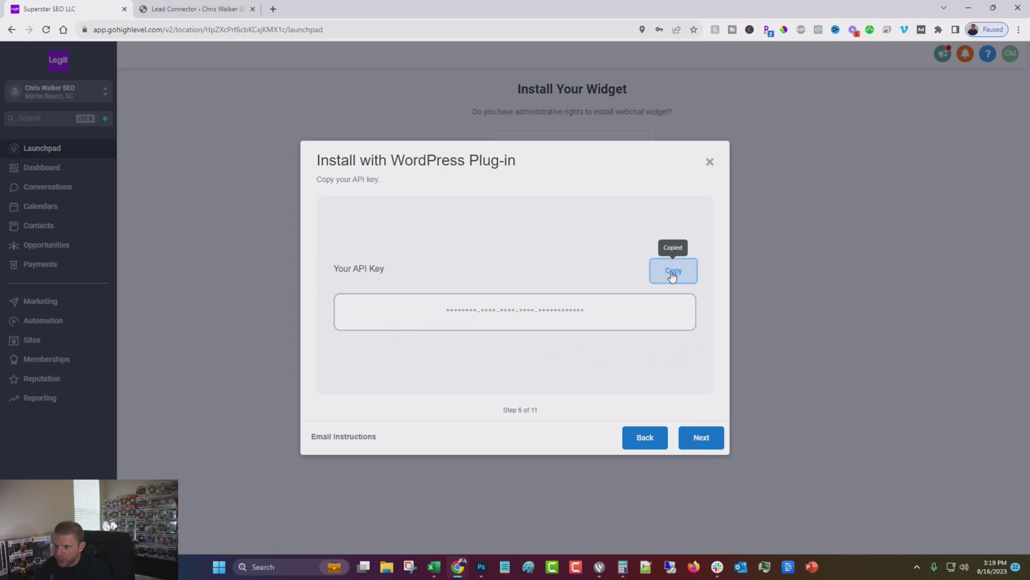
left_click(145, 7)
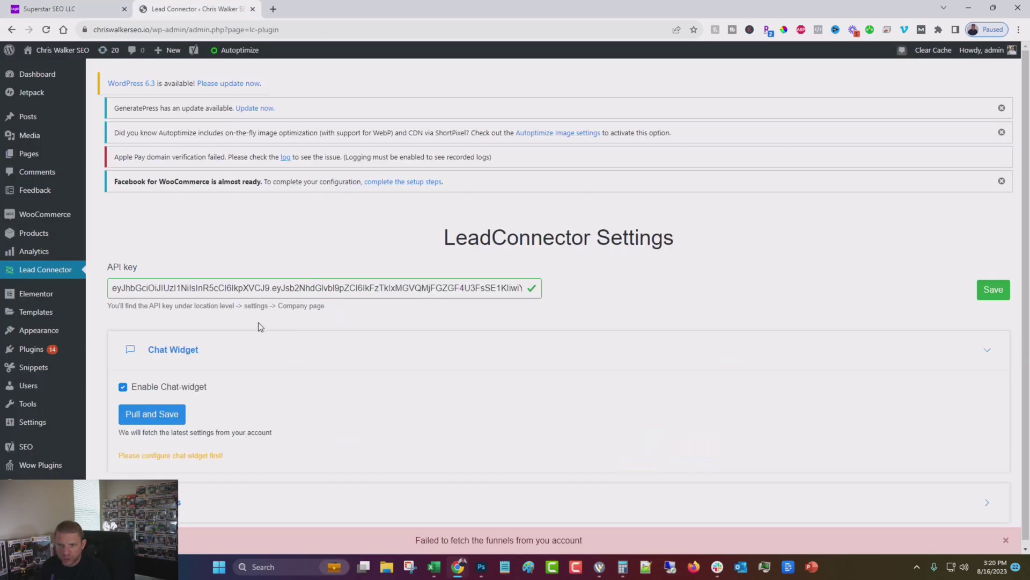
- Paste the copied API key over the old value, save it, then Pull and Save widget settings
triple_click(474, 285)
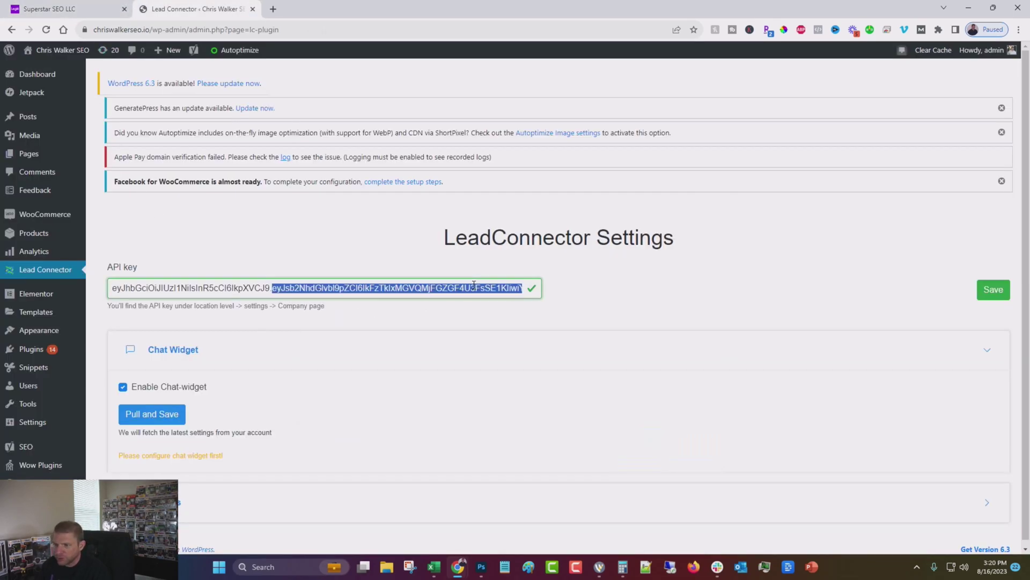
key("ctrl+v")
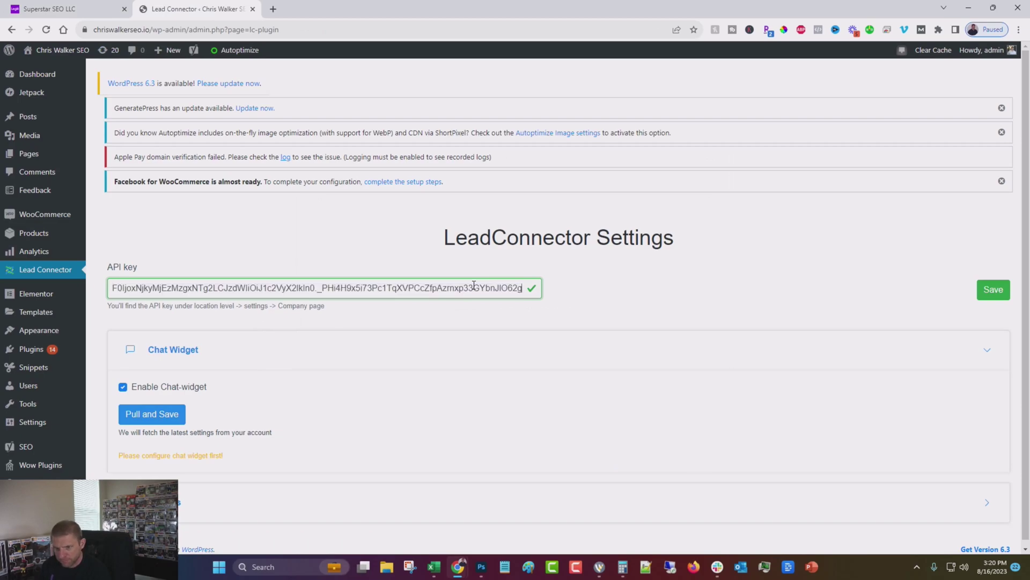
left_click(987, 295)
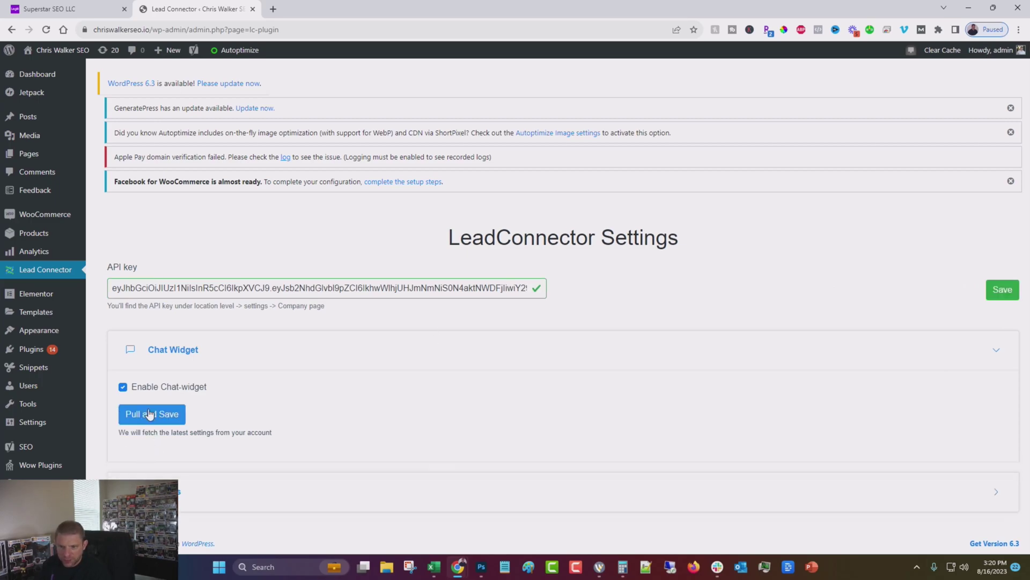
left_click(150, 414)
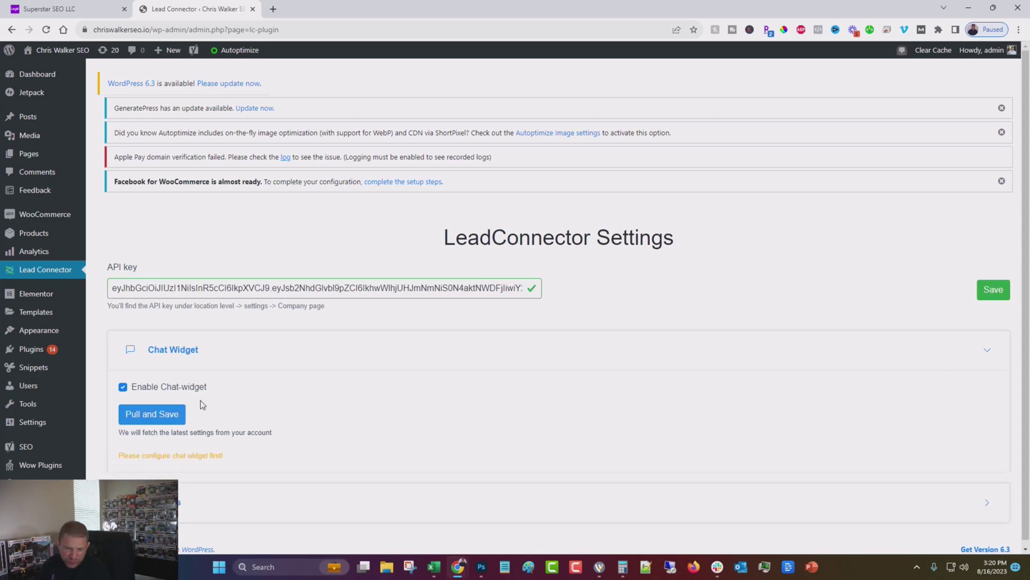
- Step through the install guide to step 11 and run Test Widget to confirm installation
left_click(54, 8)
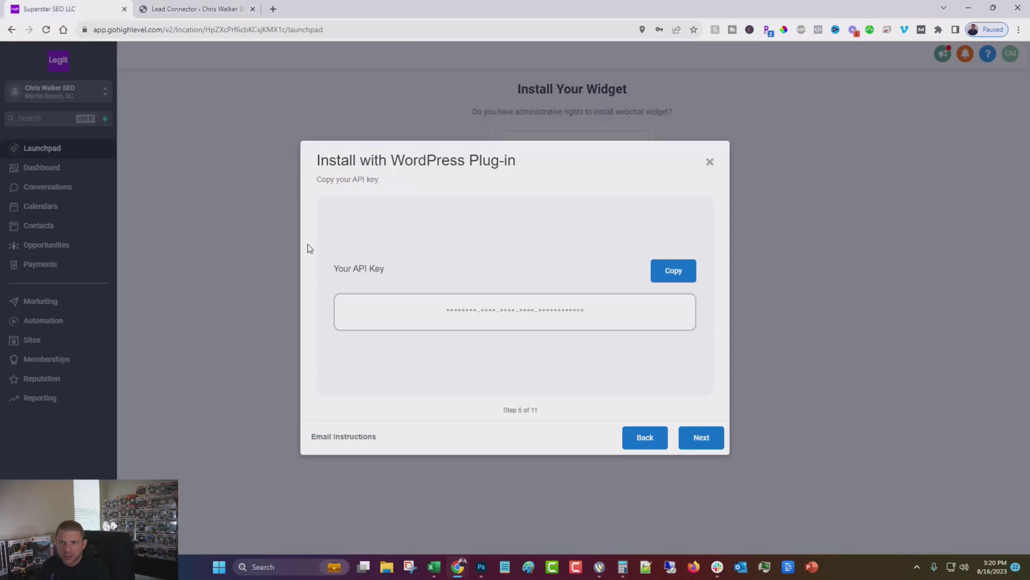
left_click(708, 443)
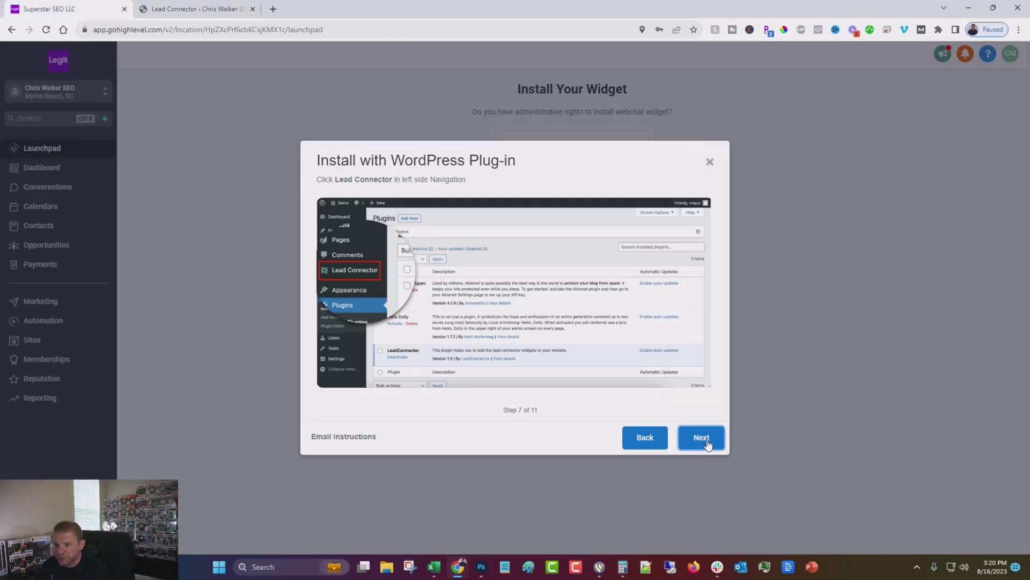
left_click(709, 443)
left_click(708, 443)
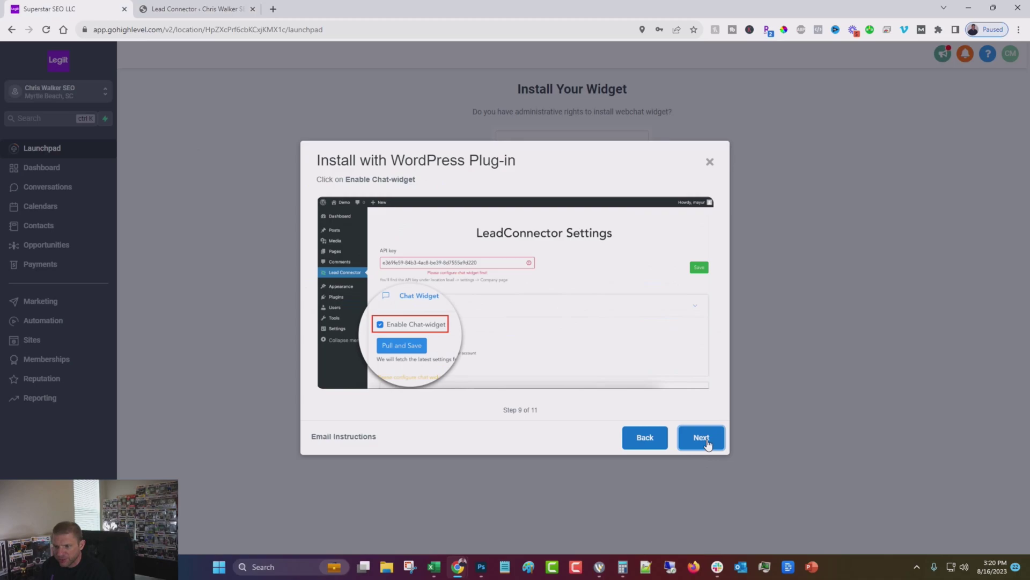
left_click(708, 443)
key("ctrl+Tab")
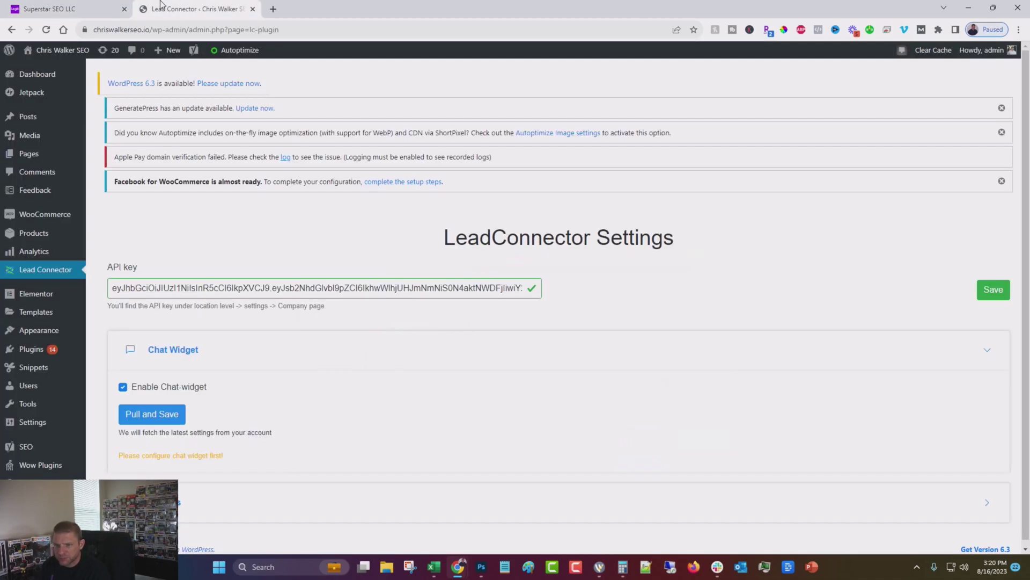
key("ctrl+shift+Tab")
left_click(695, 441)
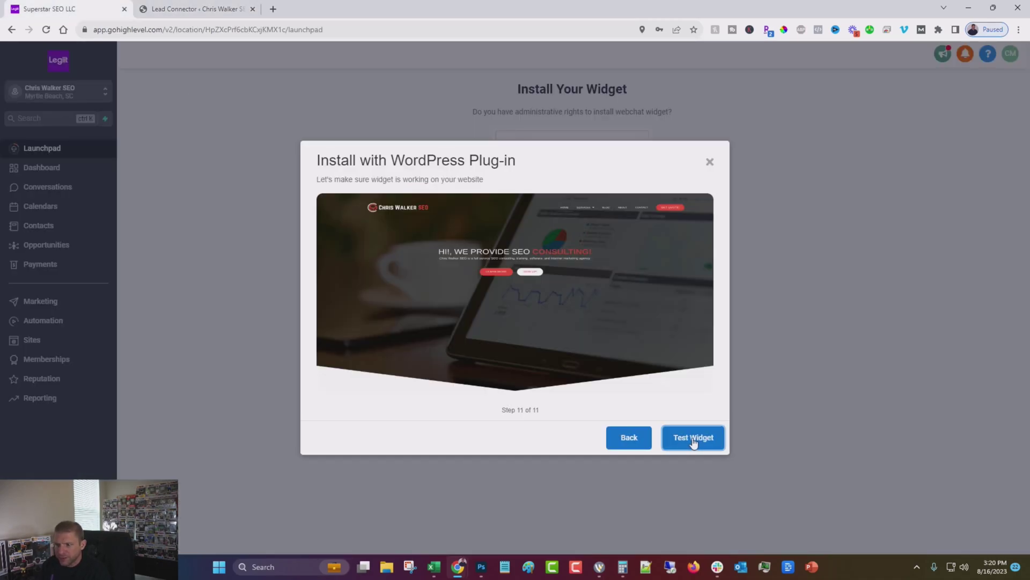
left_click(694, 442)
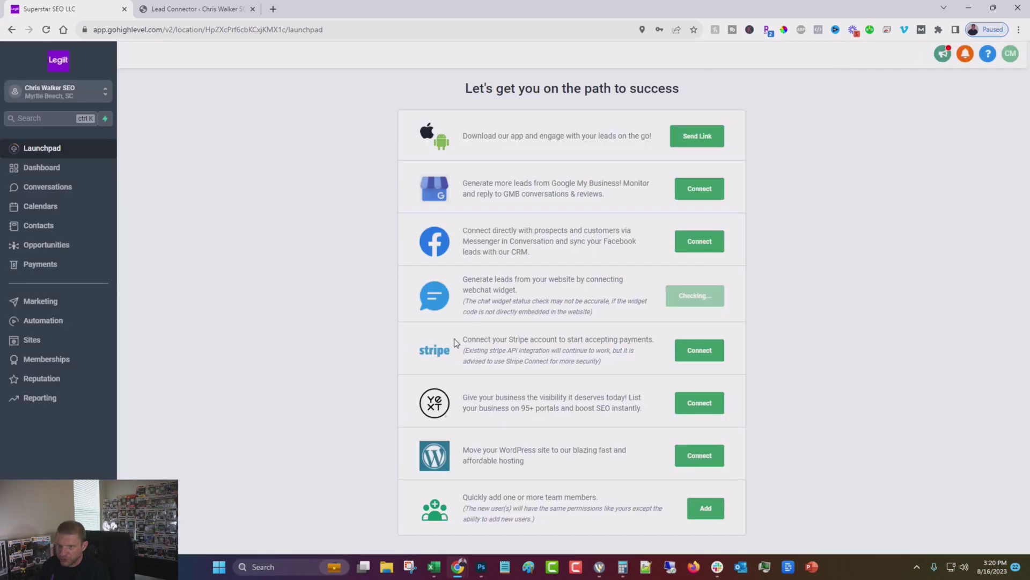
left_click(206, 9)
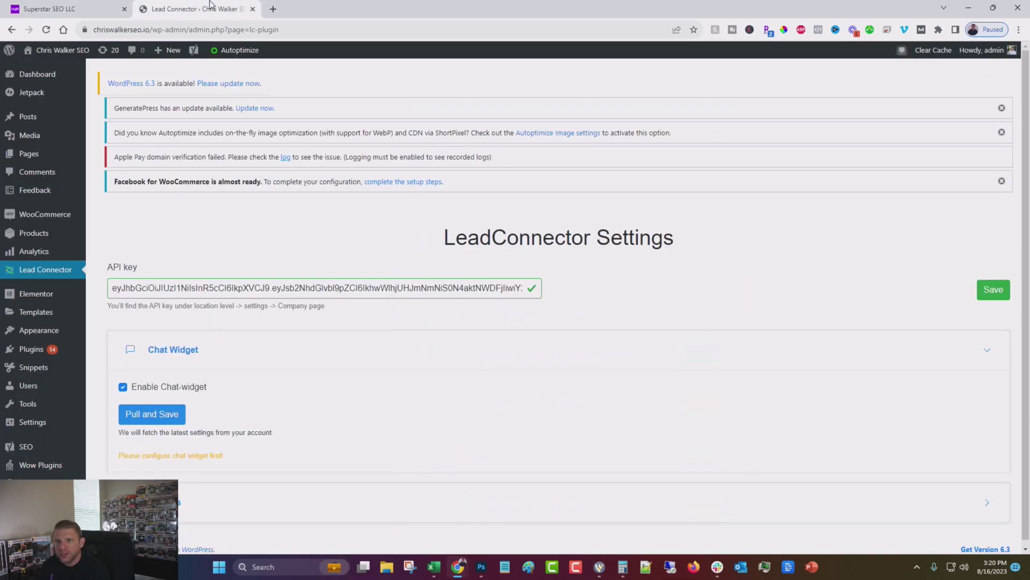
- Open the live chriswalkerseo.io site and send 'hi' through the chat bubble
left_click(47, 71)
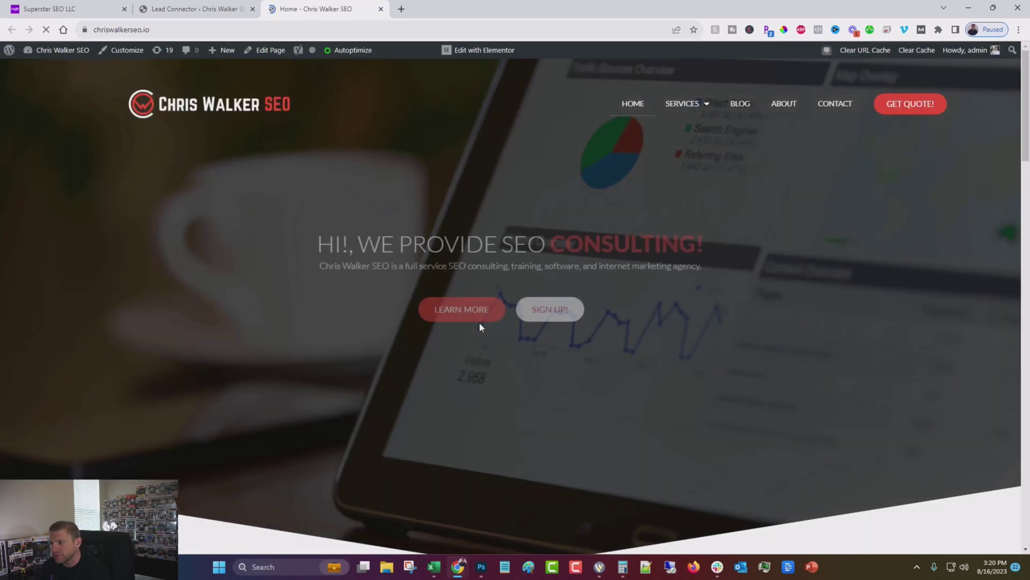
mouse_move(966, 498)
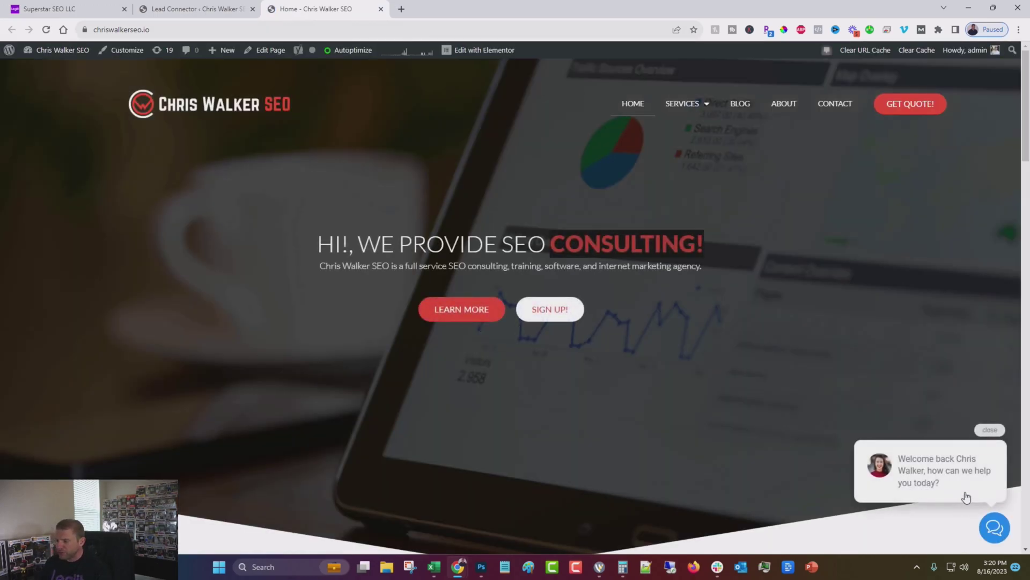
left_click(955, 485)
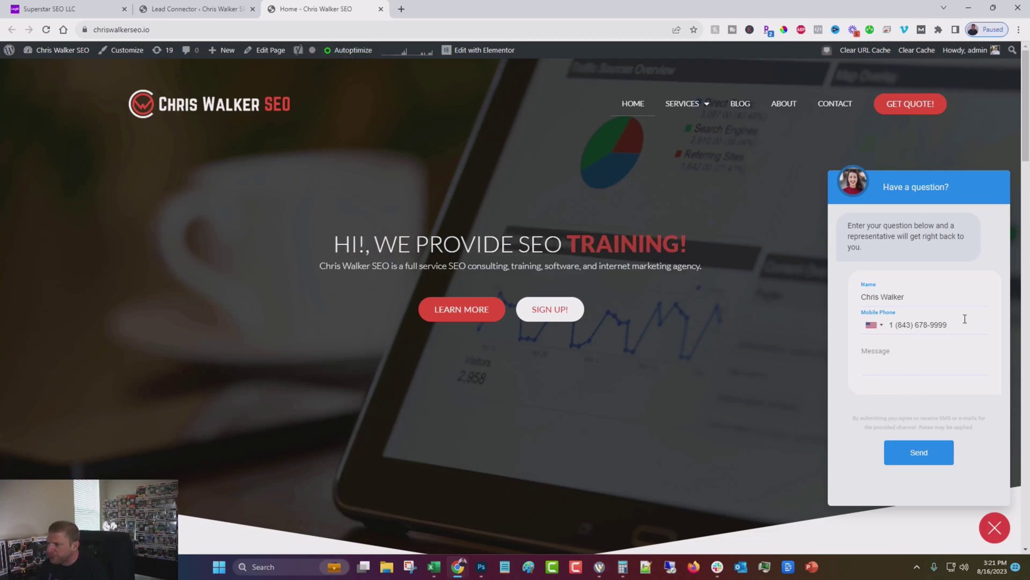
left_click(909, 378)
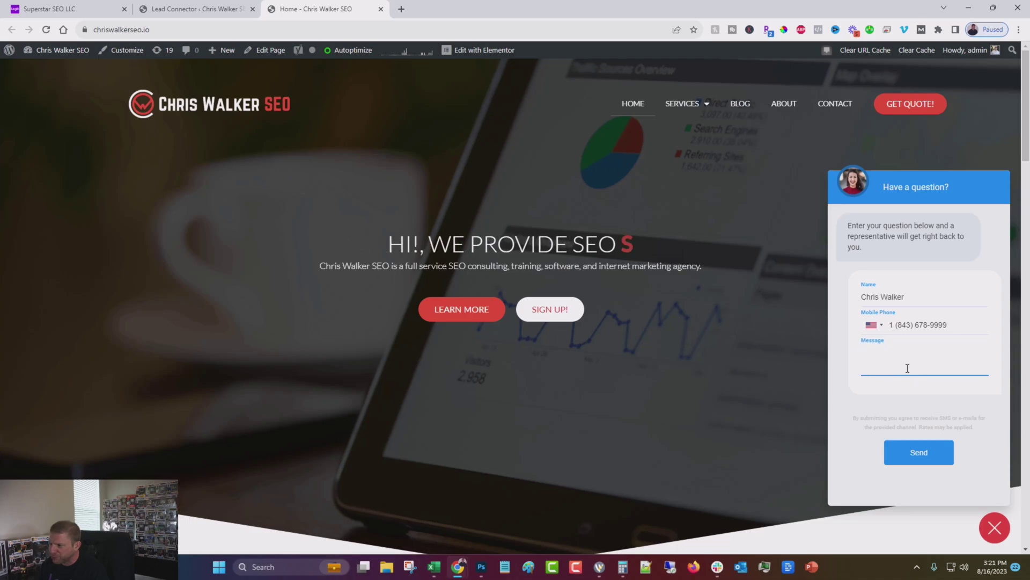
type("hi")
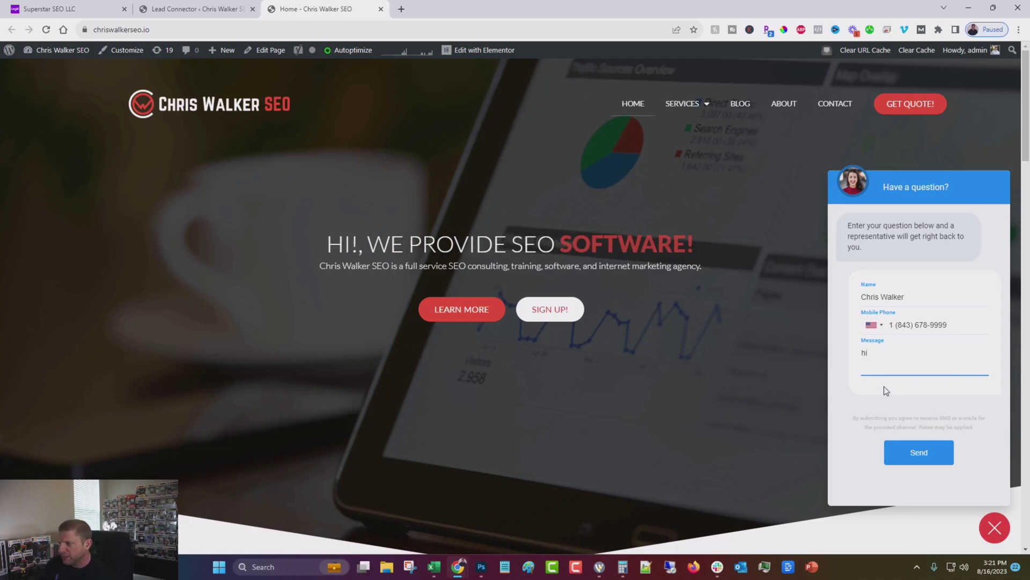
left_click(914, 450)
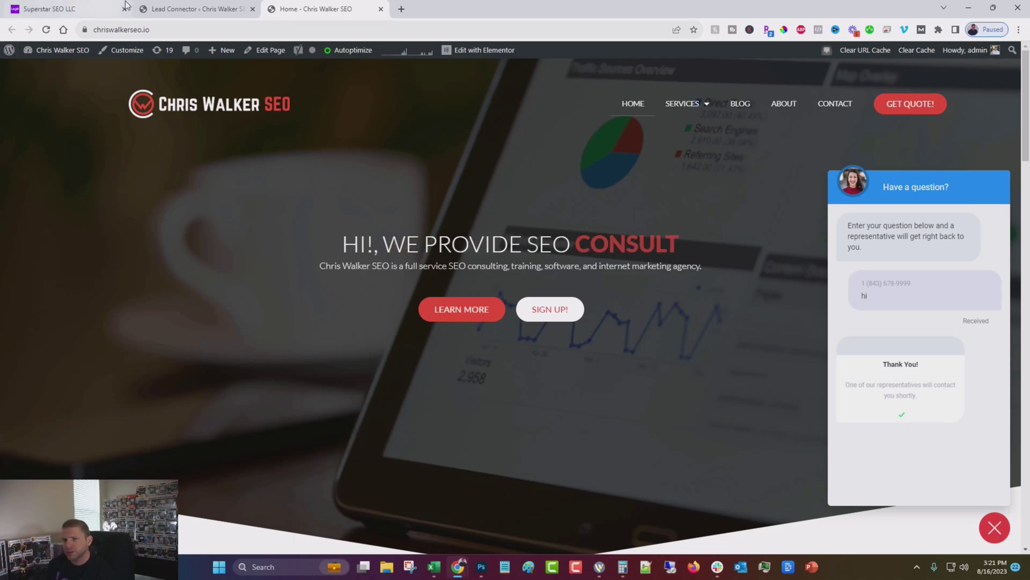
left_click(197, 9)
- Check that the 'hi' test chat appears in HighLevel Conversations, then go back to the chriswalkerseo.io tab
left_click(49, 8)
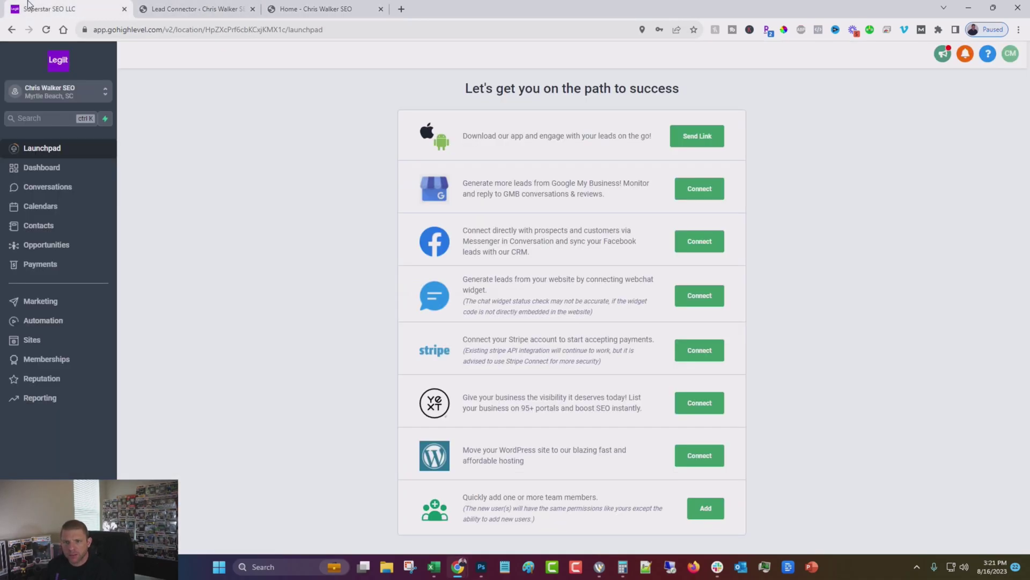
left_click(54, 187)
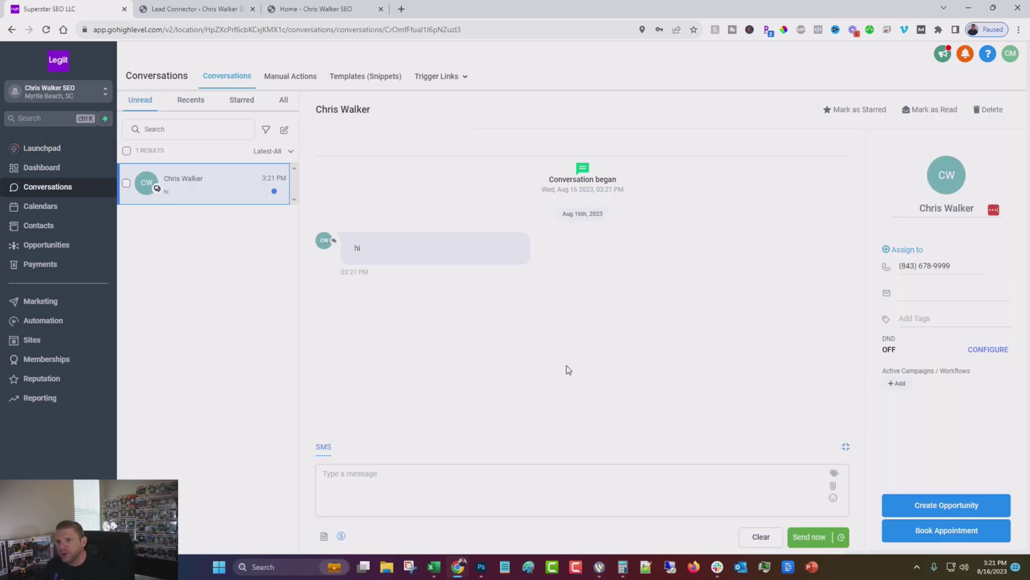
left_click(469, 480)
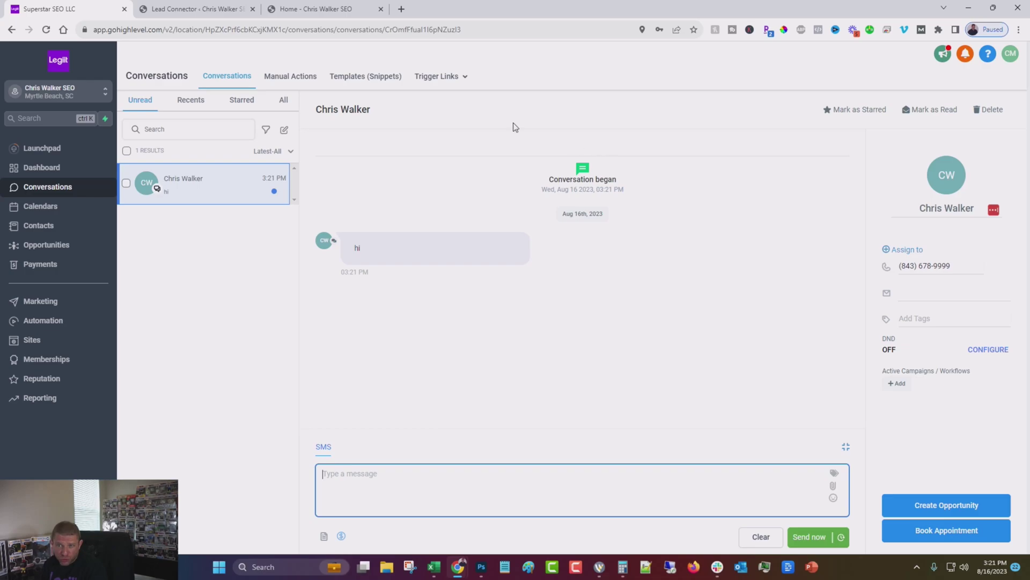
left_click(314, 9)
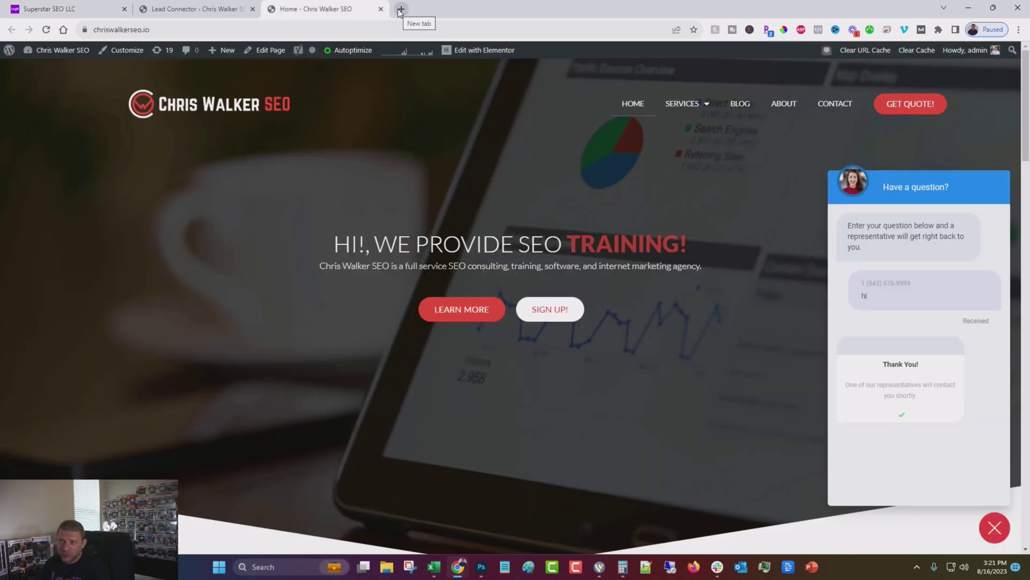
- Load superstarseo.com in a new tab, dismiss the side toolbar and signup popup, and open the webchat form
left_click(400, 10)
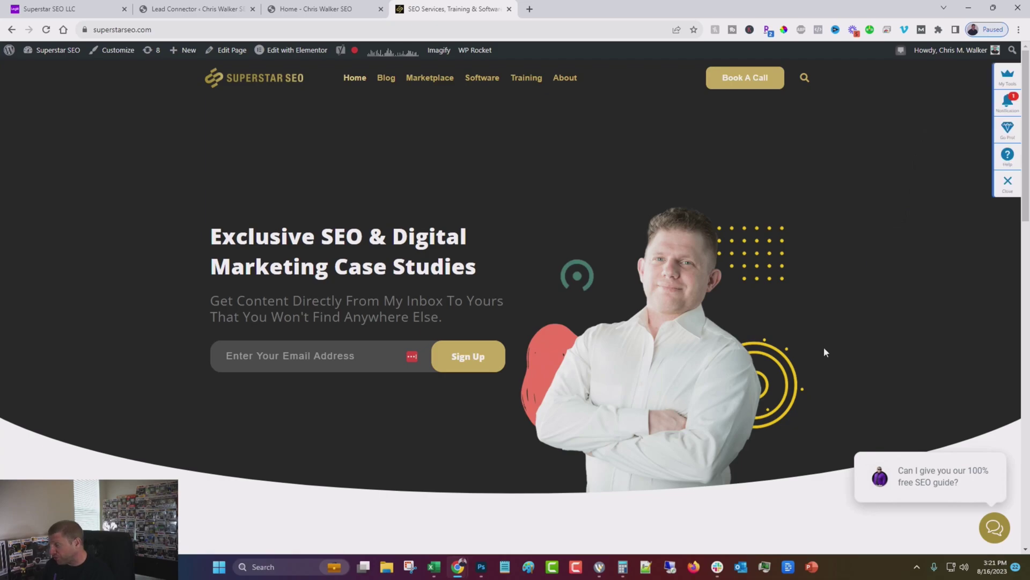
left_click(1008, 180)
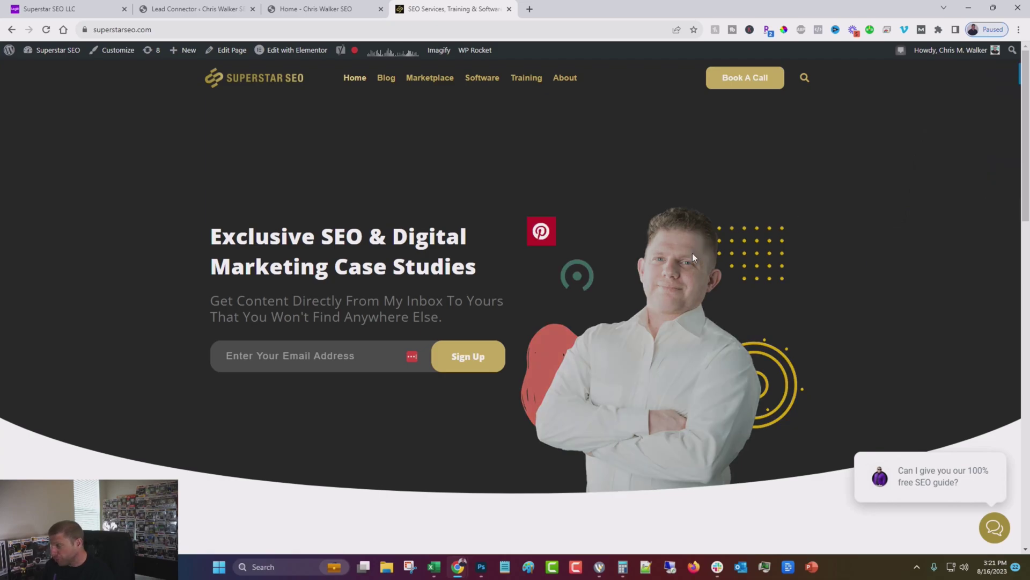
mouse_move(890, 483)
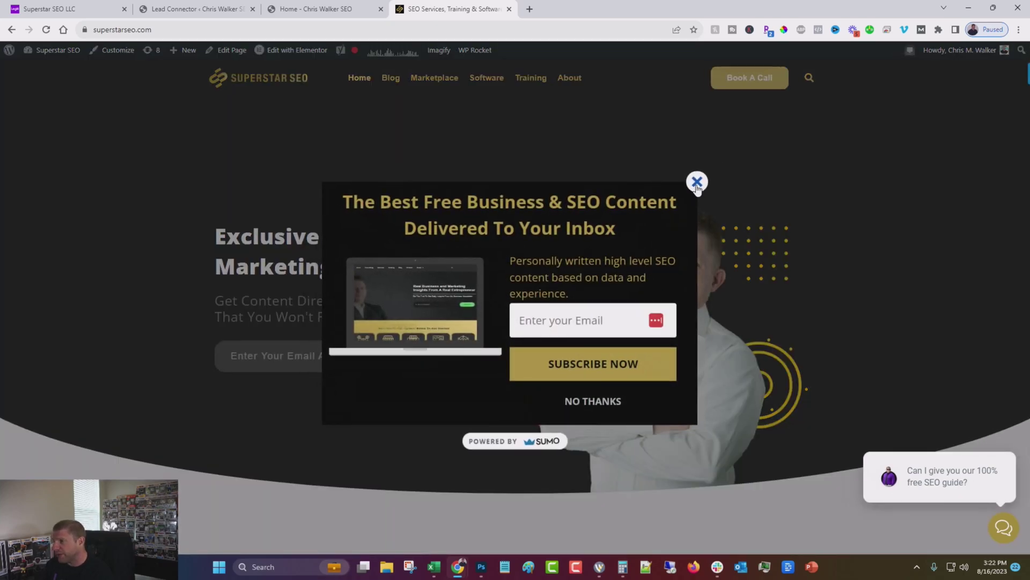
left_click(944, 480)
left_click(979, 476)
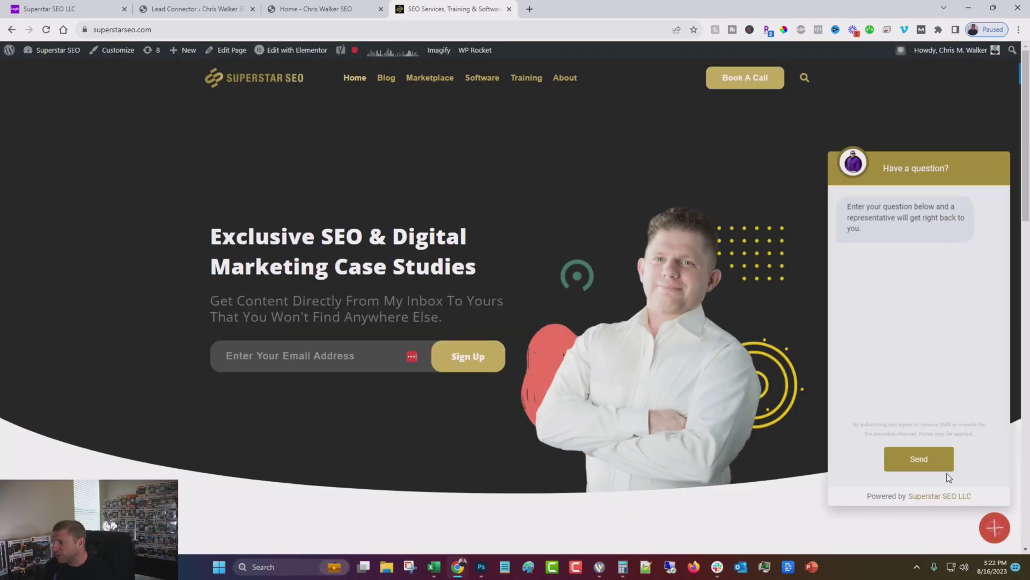
- Fill in the contact's phone and e-mail, write 'I want the free guide', and send the chat
key("Tab")
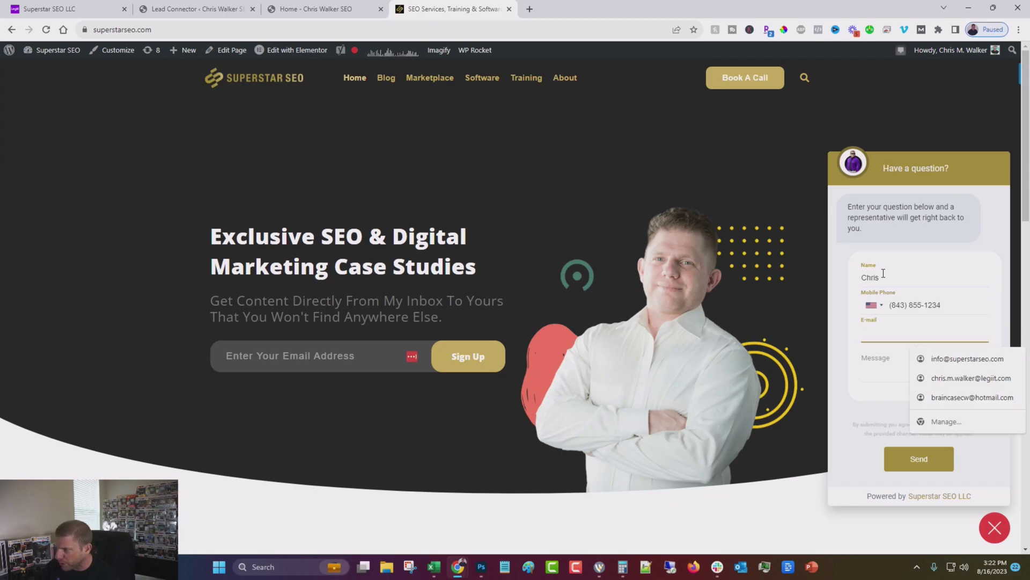
left_click(924, 373)
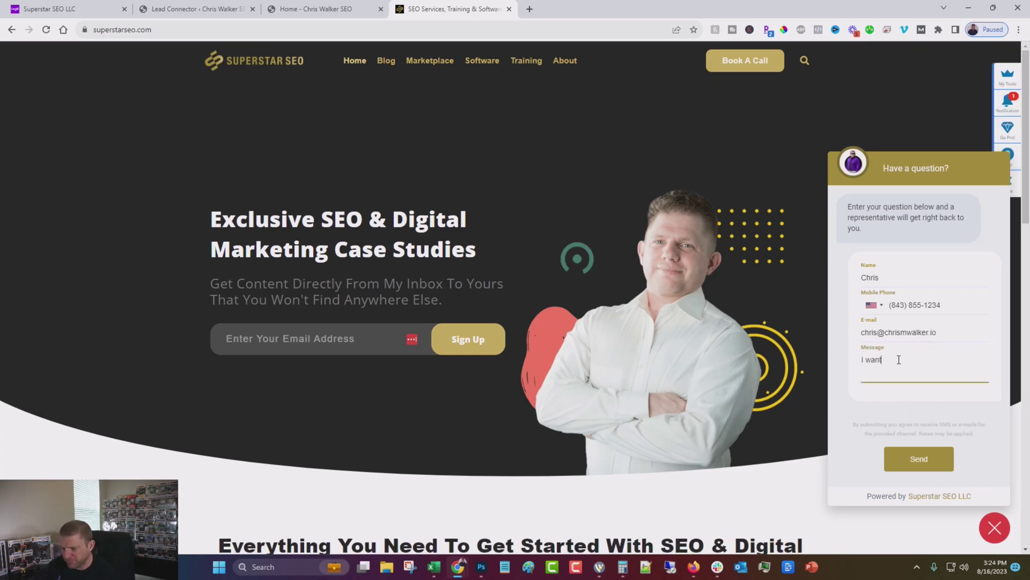
type("the f")
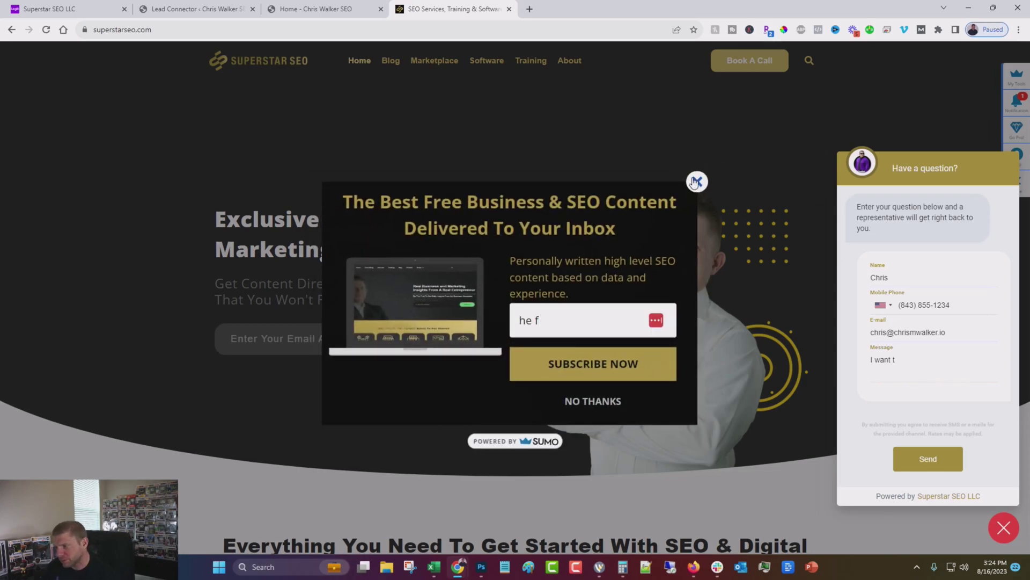
key("Escape")
left_click(917, 367)
type("he free guide")
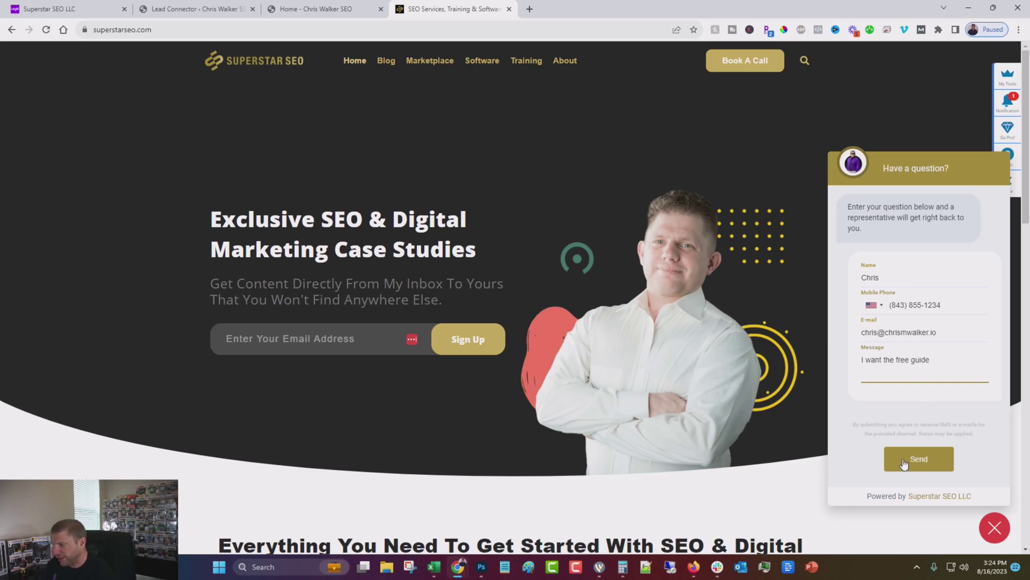
left_click(903, 459)
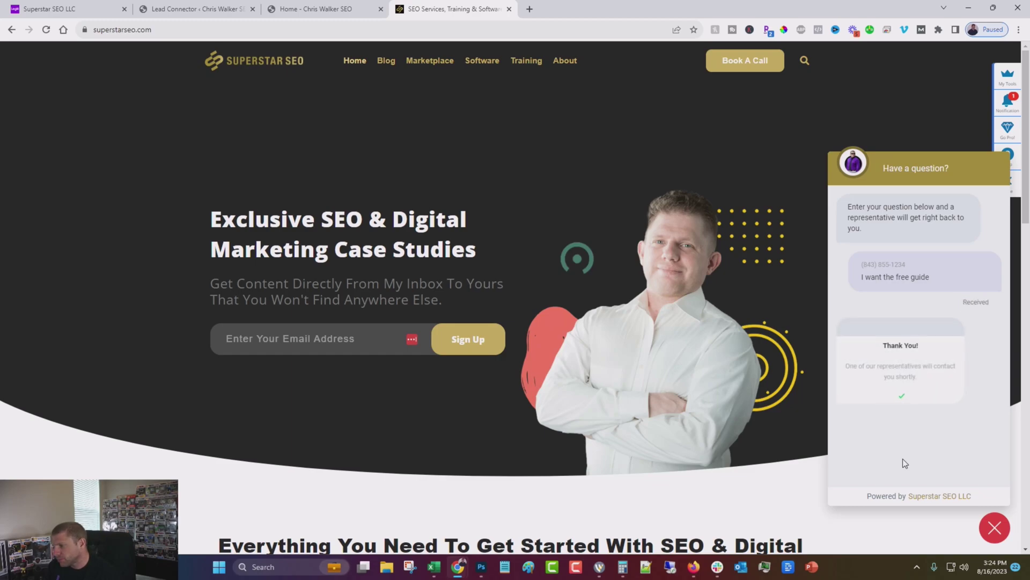
- Switch HighLevel to the Superstar SEO LLC sub-account and dismiss the Google integration banner
left_click(60, 9)
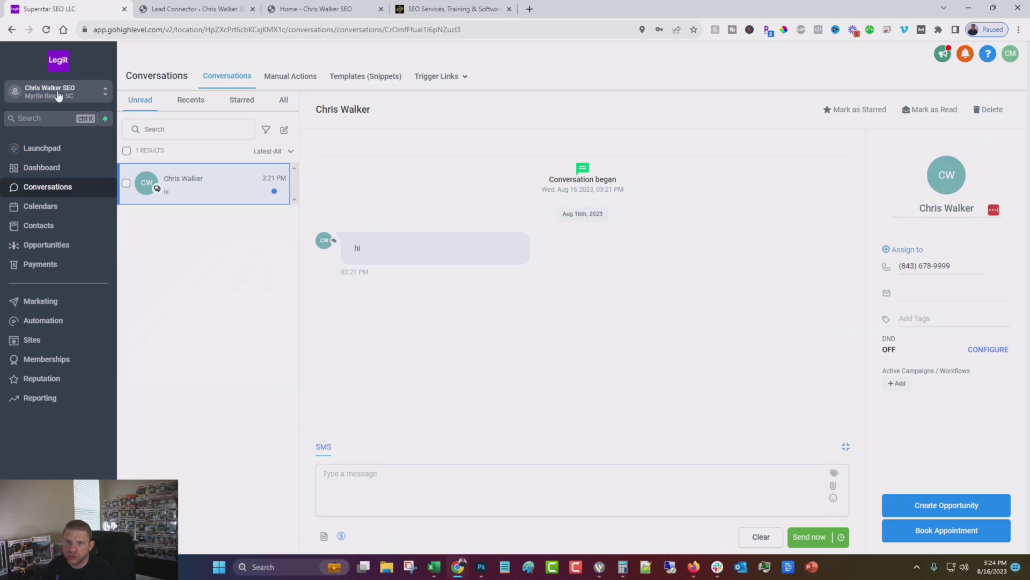
left_click(58, 95)
left_click(175, 178)
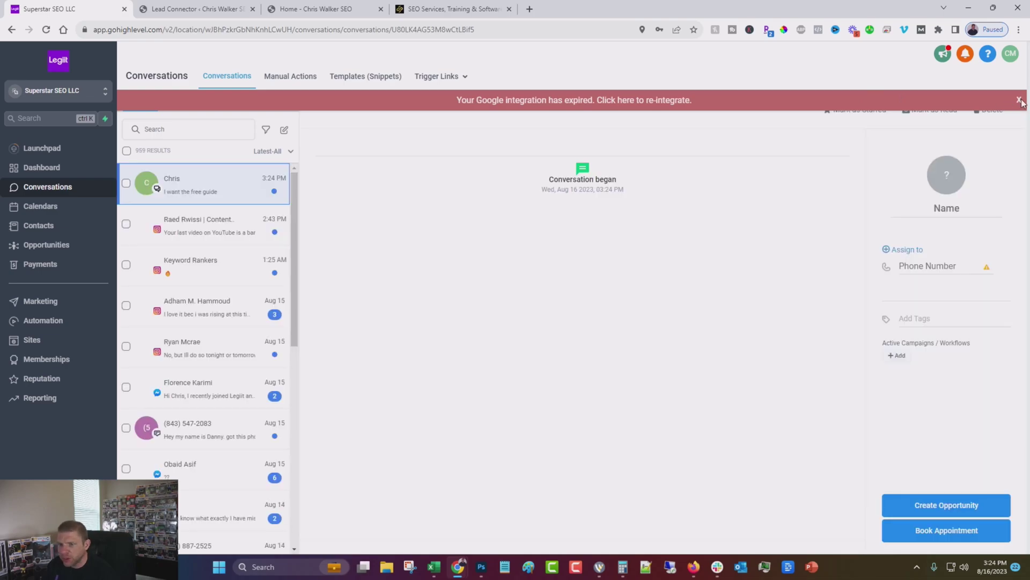
left_click(1019, 100)
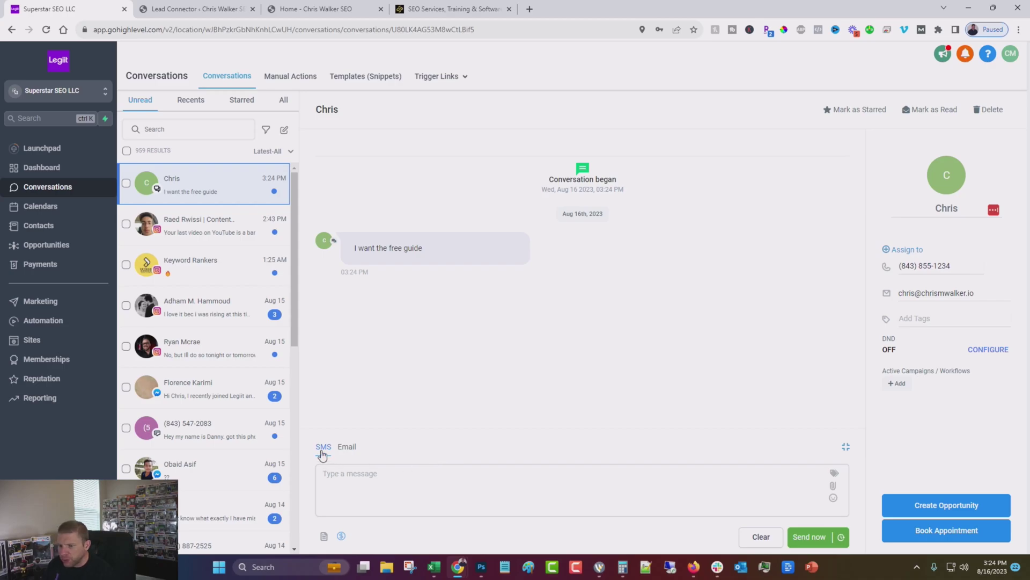
- Email the chat contact with subject 'Here is your guide' and a body asking to set up a call
left_click(347, 447)
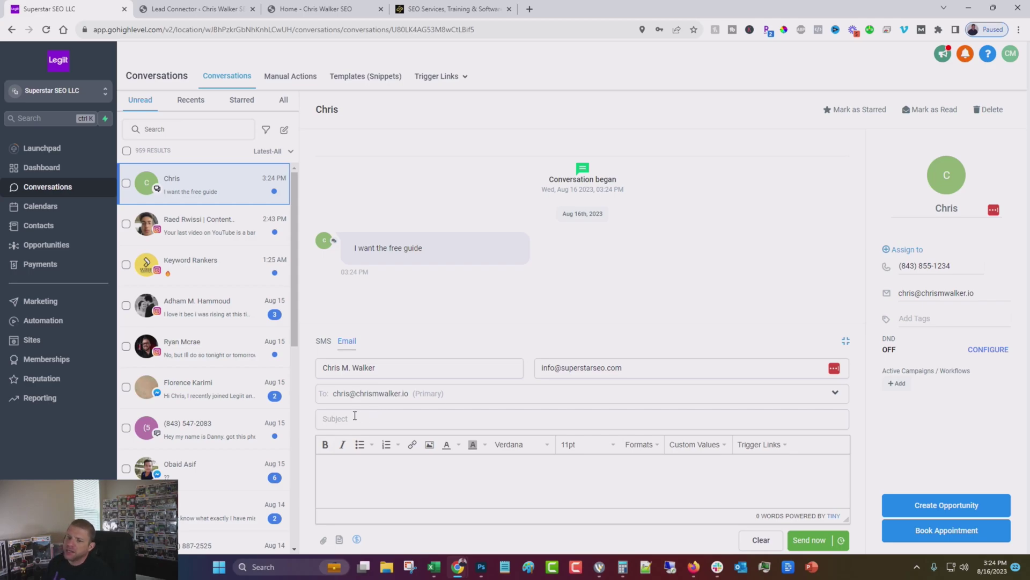
left_click(355, 417)
type("Here is yo")
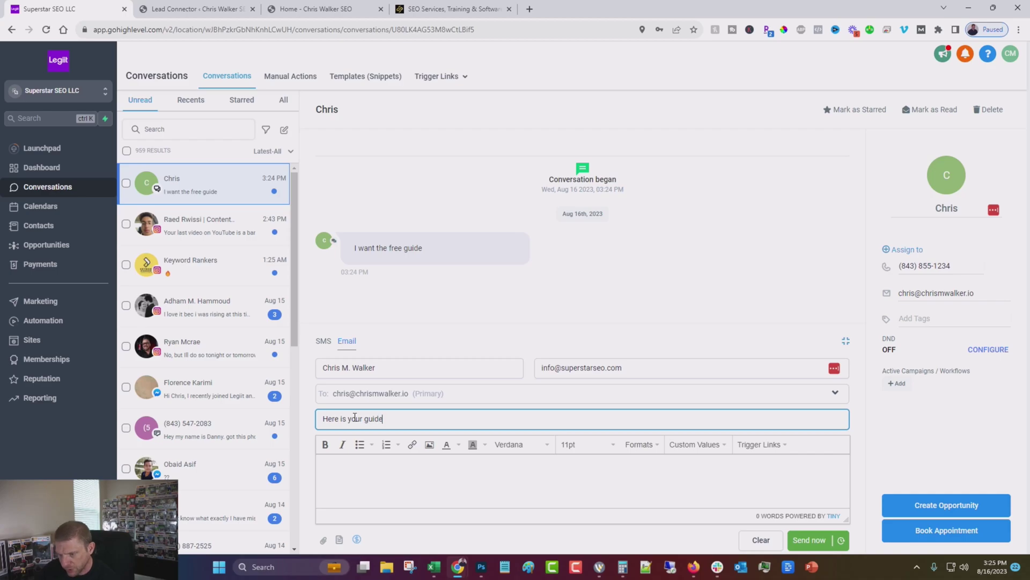
type("ur guide")
left_click(361, 489)
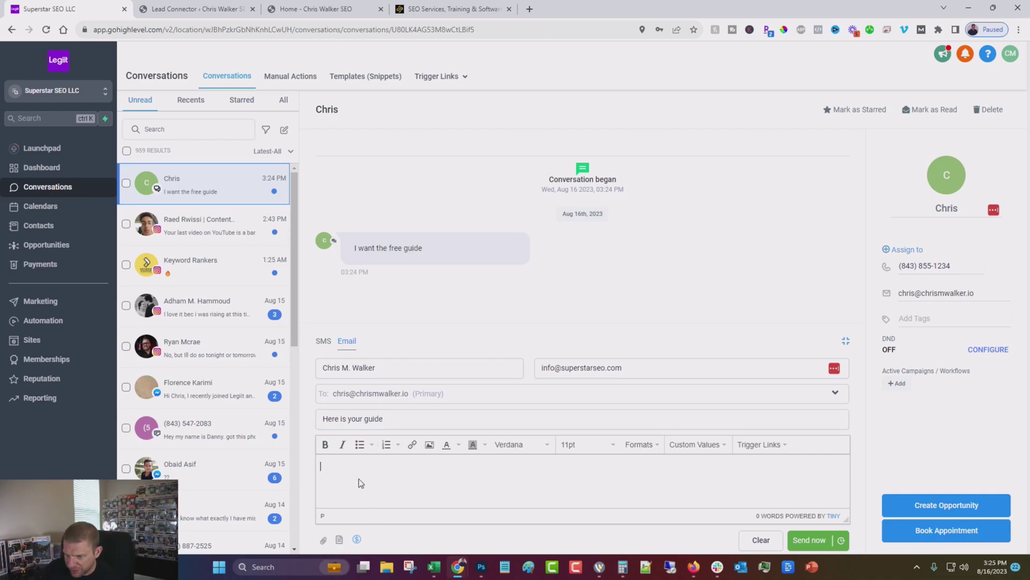
type("HEre's")
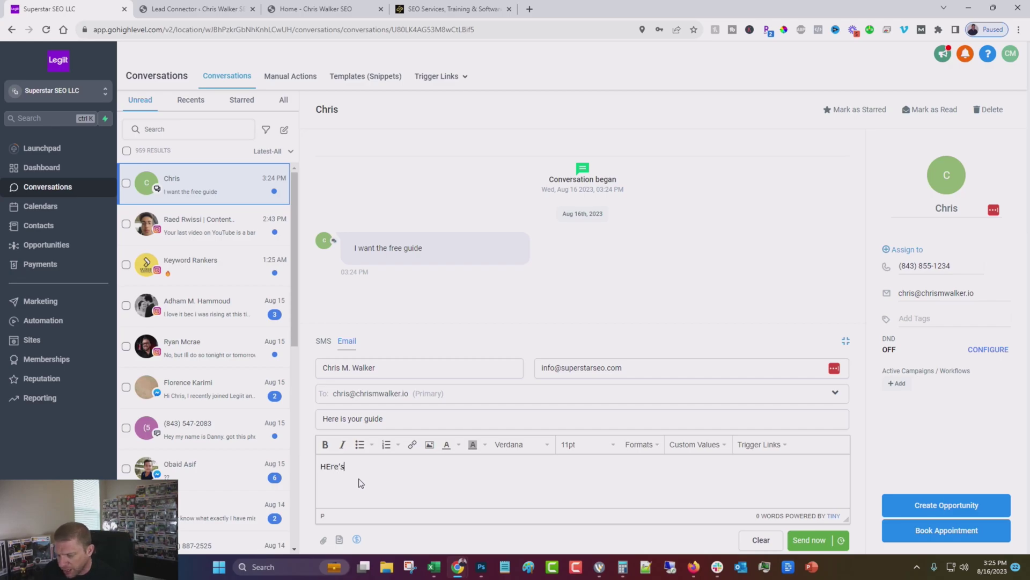
type(" your guide can we ")
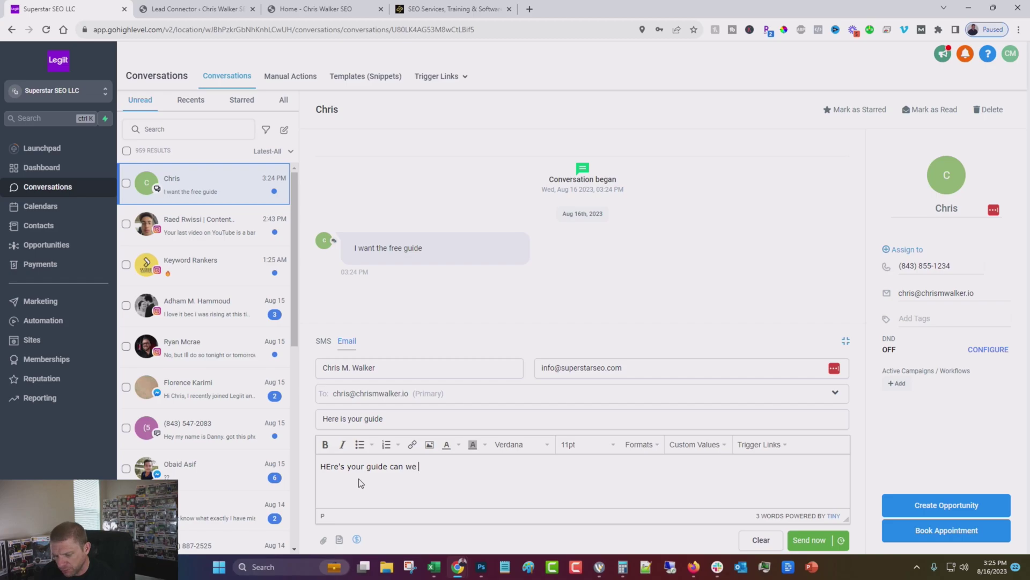
type("setup a call to talk about it")
left_click(809, 540)
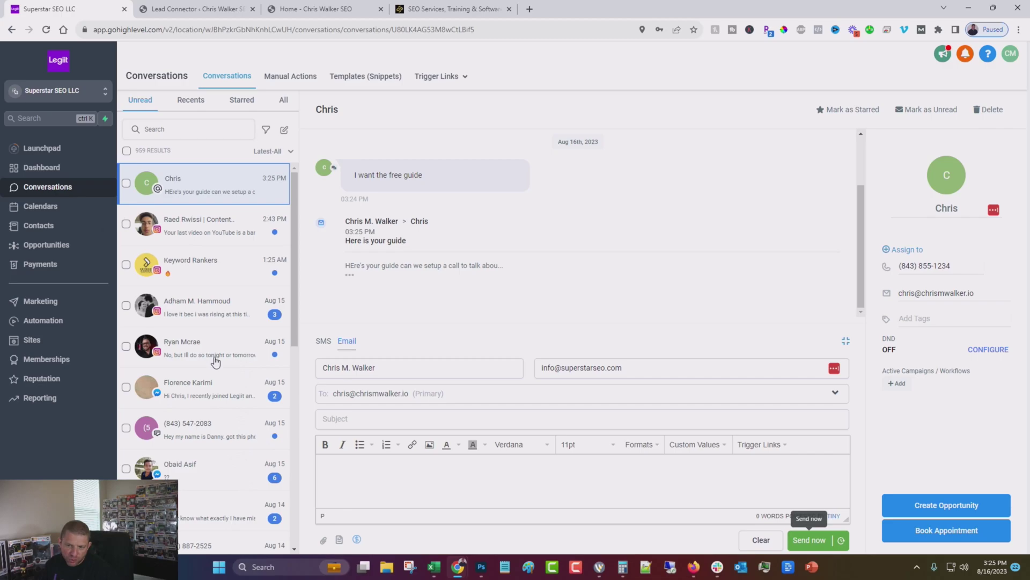
scroll(502, 238, "up", 1)
scroll(520, 227, "down", 1)
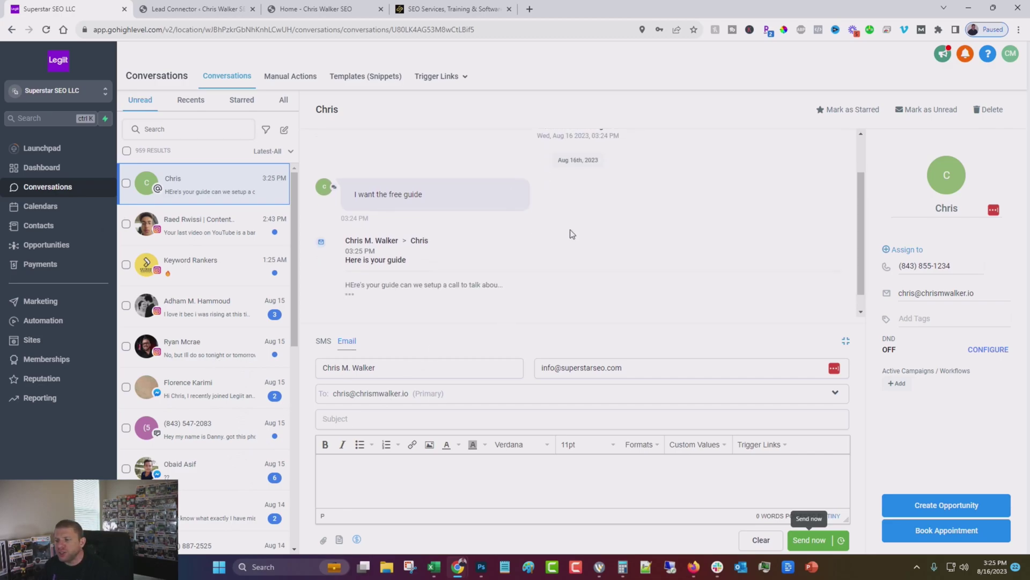
- On the superstarseo.com tab, close the webchat panel down to its launcher bubble
left_click(472, 9)
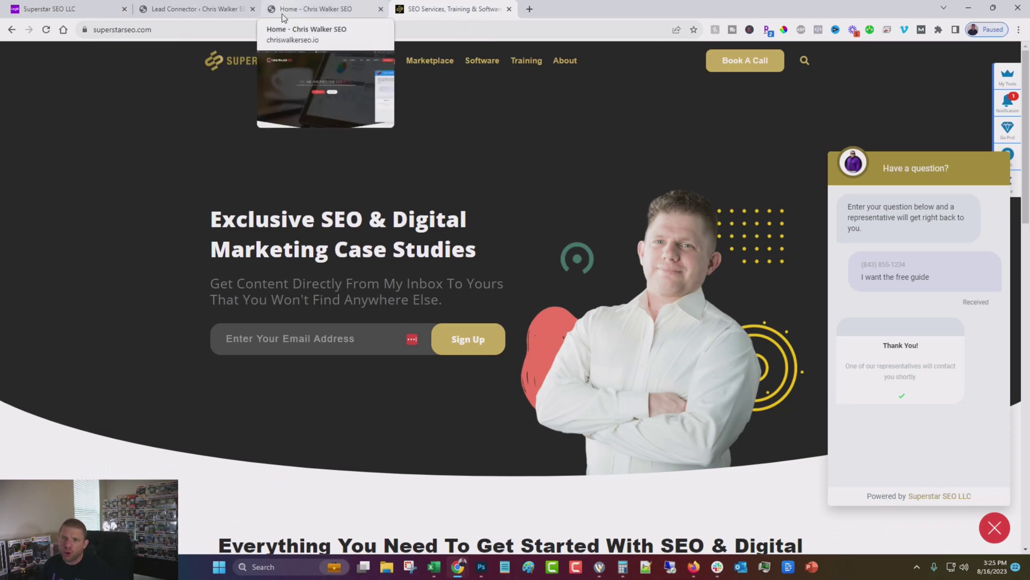
left_click(59, 6)
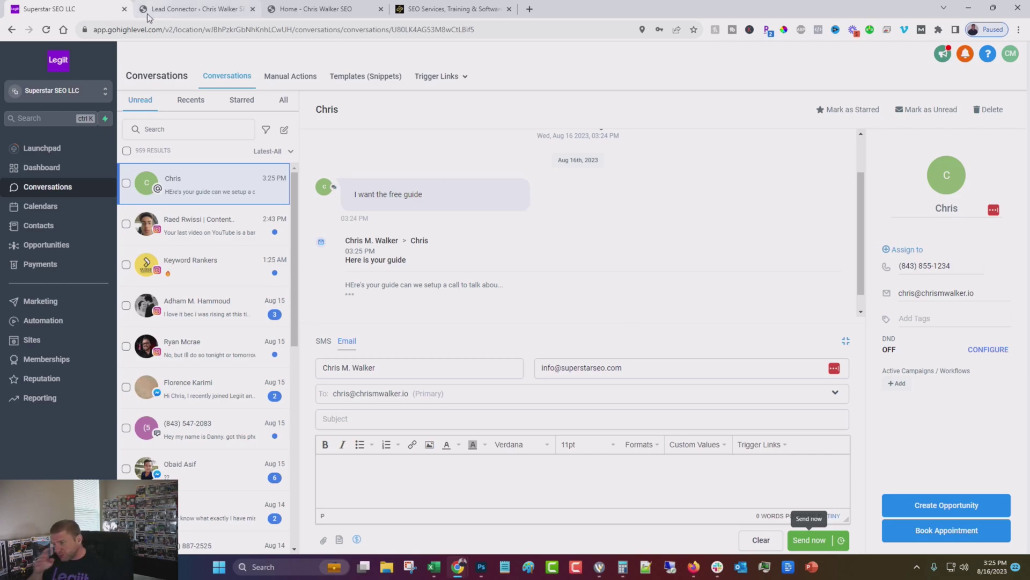
left_click(426, 9)
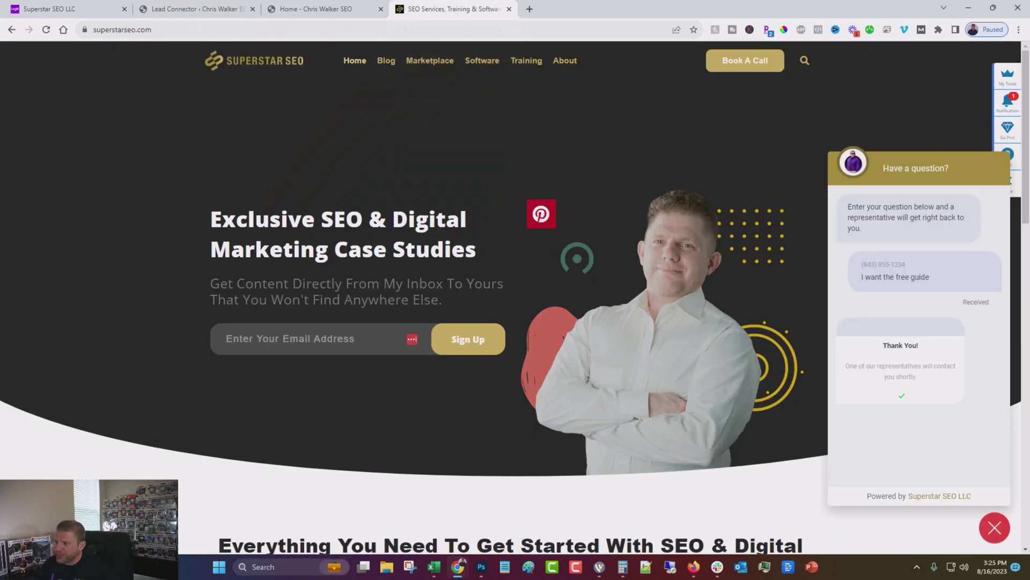
left_click(995, 527)
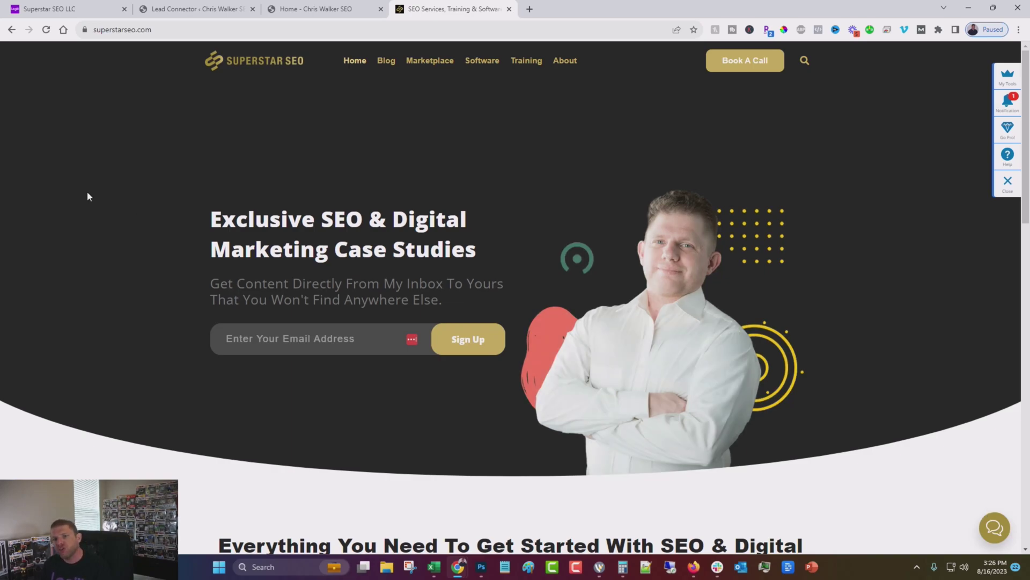
mouse_move(18, 5)
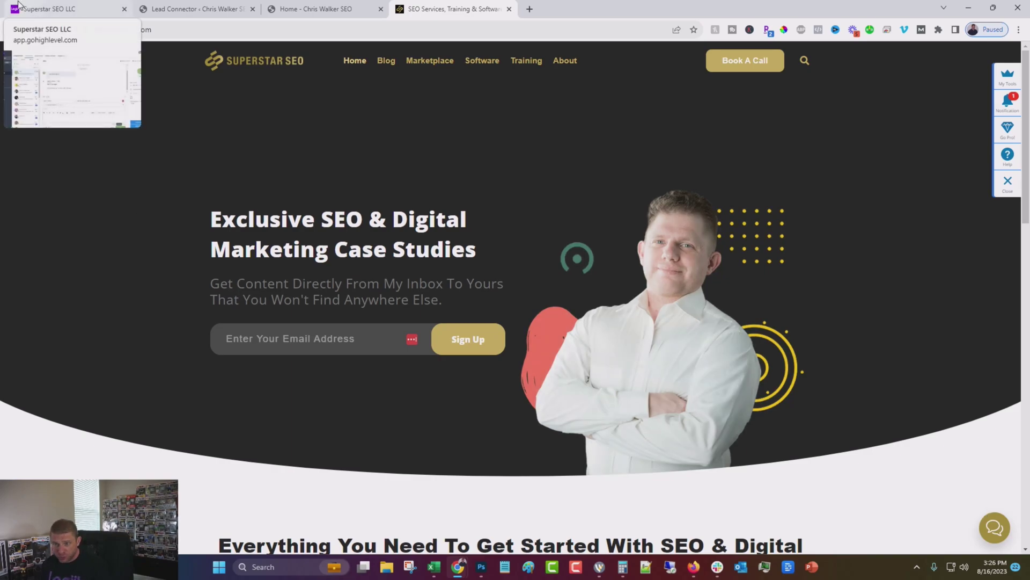